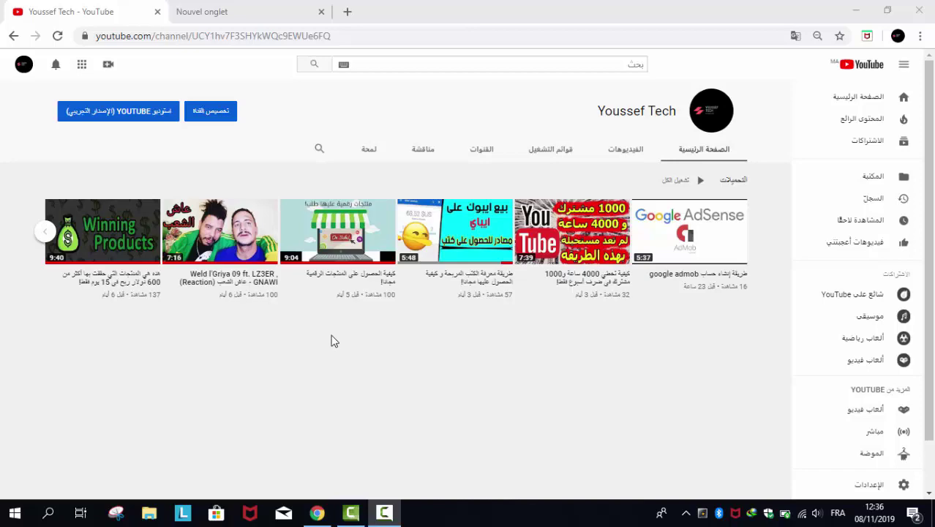
Step: Open appcreator24.com in the second Chrome tab via the address bar autocomplete
{"action": "left_click", "coordinate": [240, 9]}
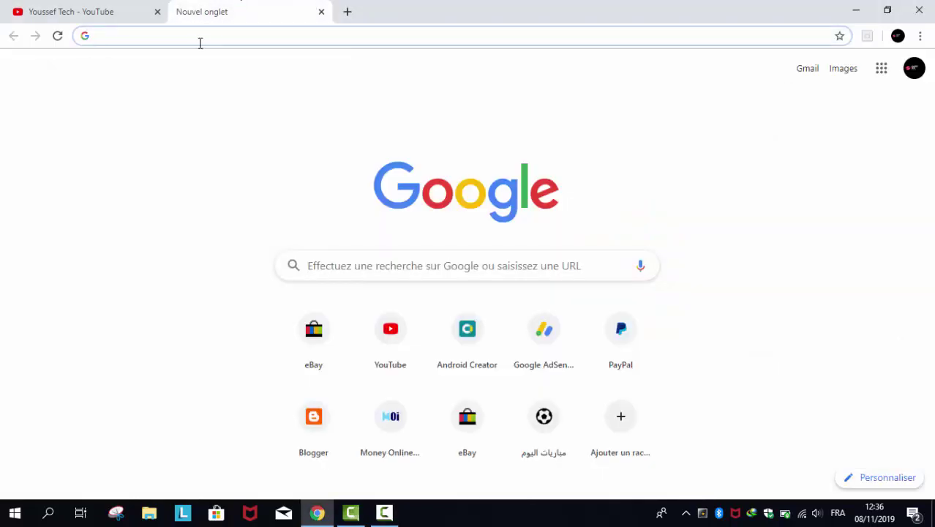
{"action": "left_click", "coordinate": [100, 9]}
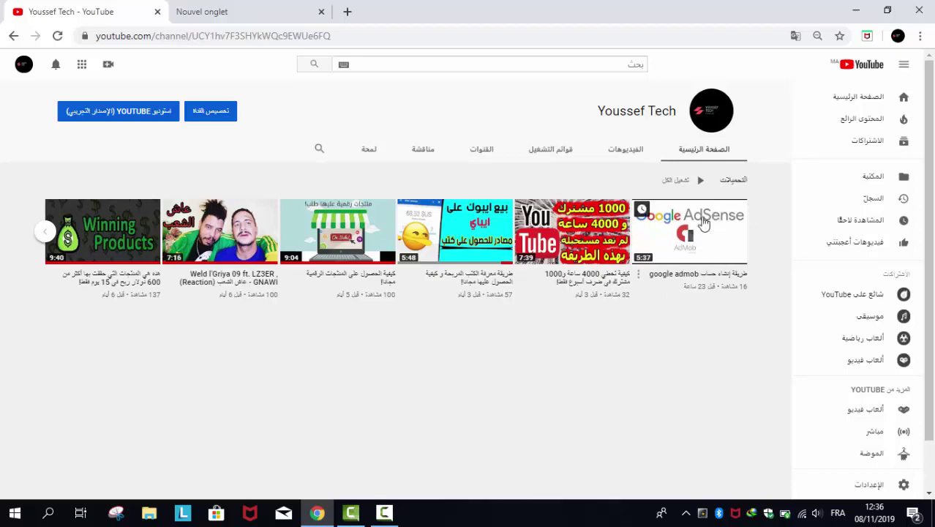
{"action": "left_click", "coordinate": [256, 11]}
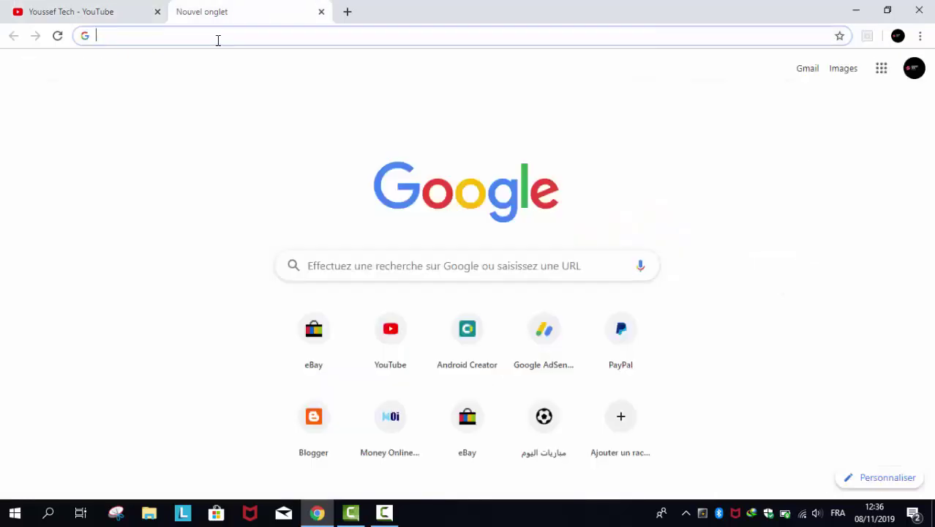
{"action": "type", "text": "app"}
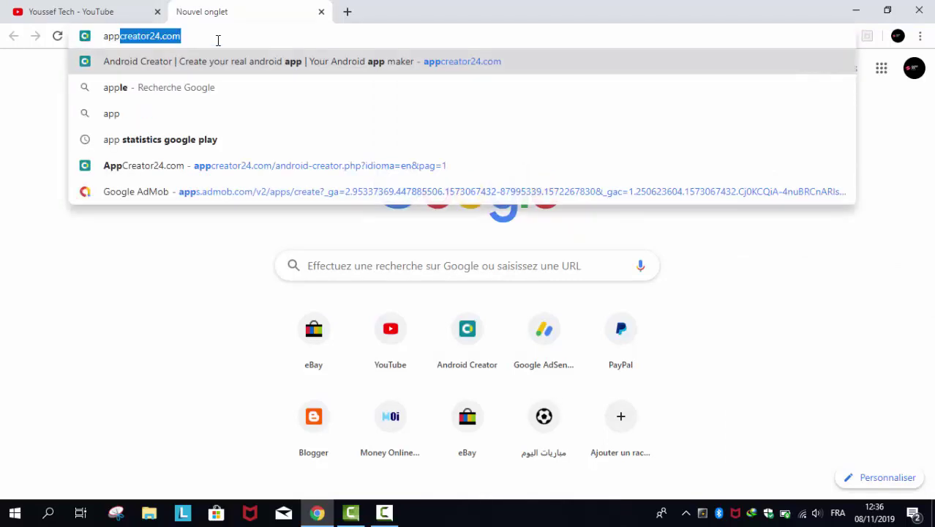
{"action": "type", "text": "crea"}
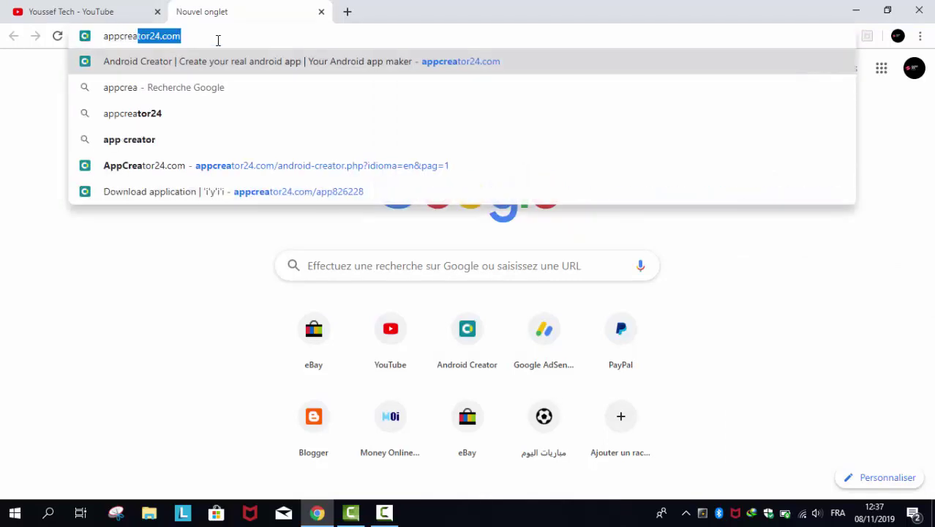
{"action": "key", "text": "Return"}
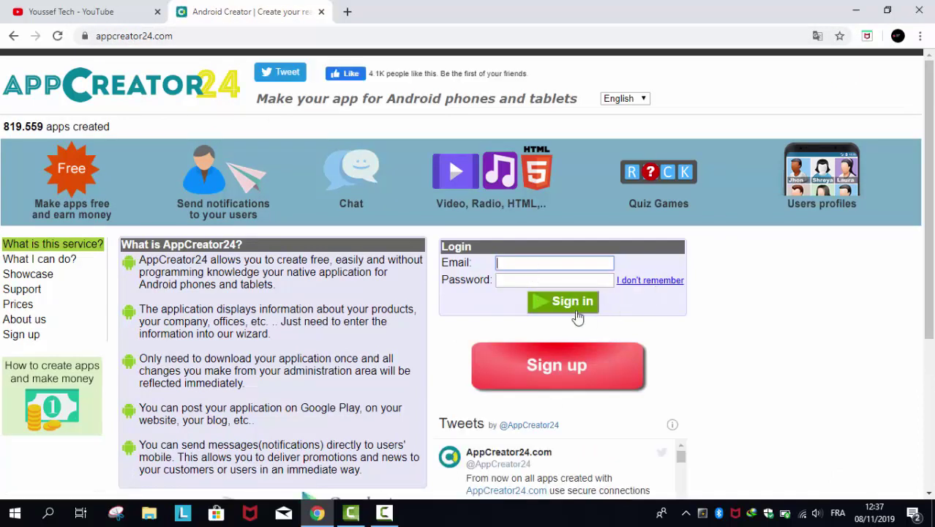
Step: Open the AppCreator24 sign-up form and choose Morocco as the country
{"action": "left_click", "coordinate": [557, 367]}
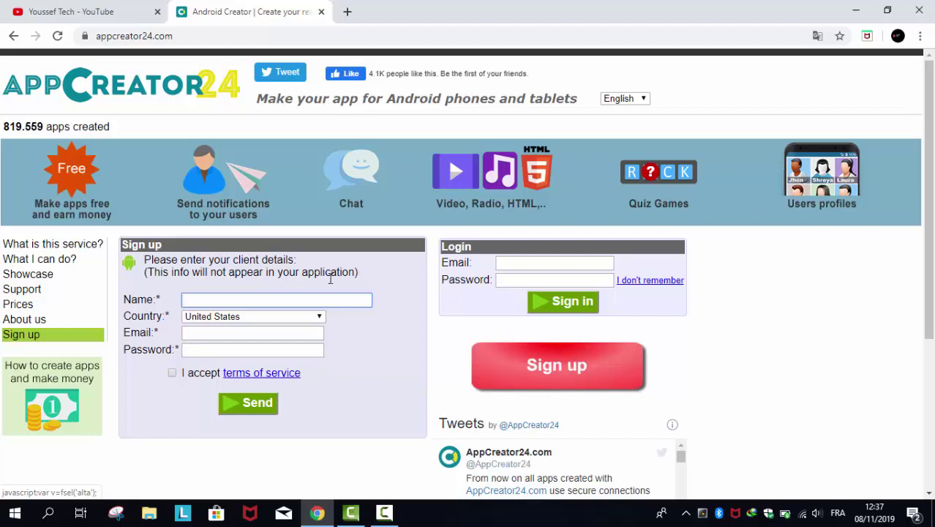
{"action": "left_click", "coordinate": [315, 300]}
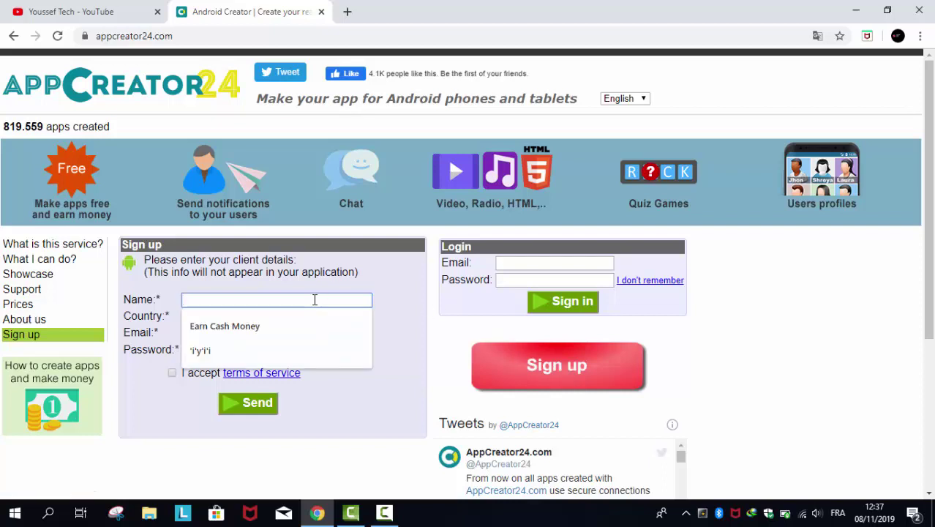
{"action": "left_click", "coordinate": [350, 408]}
{"action": "left_click", "coordinate": [272, 320]}
{"action": "scroll", "coordinate": [240, 198], "scroll_direction": "down", "scroll_amount": 2}
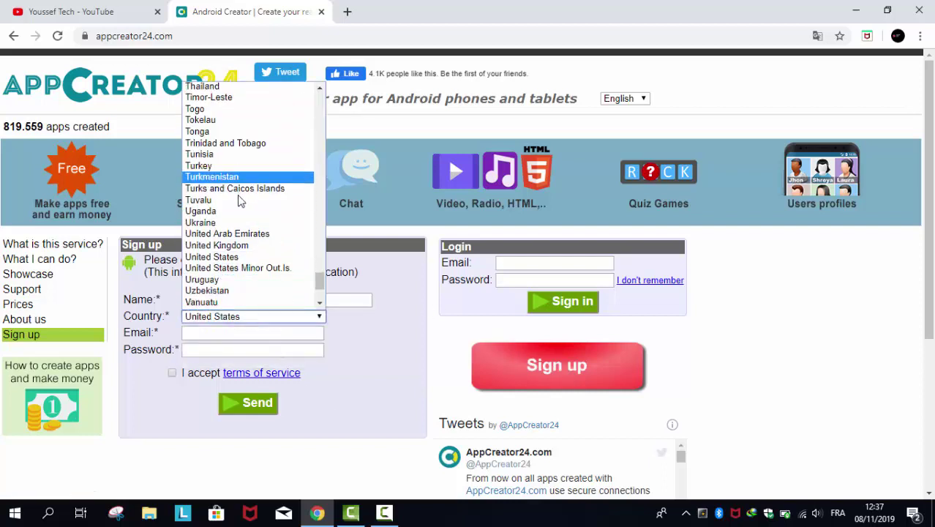
{"action": "scroll", "coordinate": [236, 219], "scroll_direction": "down", "scroll_amount": 3}
{"action": "scroll", "coordinate": [225, 293], "scroll_direction": "up", "scroll_amount": 4}
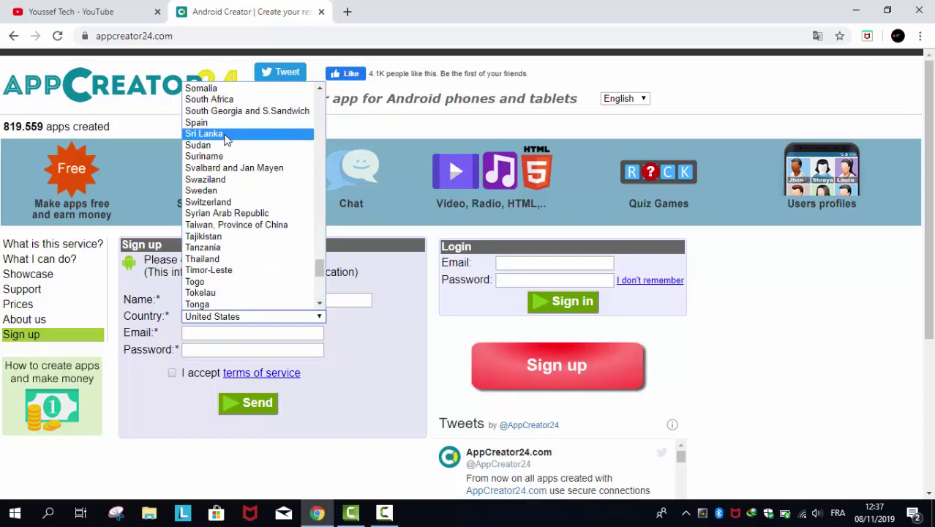
{"action": "scroll", "coordinate": [226, 172], "scroll_direction": "up", "scroll_amount": 7}
{"action": "scroll", "coordinate": [225, 170], "scroll_direction": "up", "scroll_amount": 5}
{"action": "scroll", "coordinate": [219, 171], "scroll_direction": "up", "scroll_amount": 4}
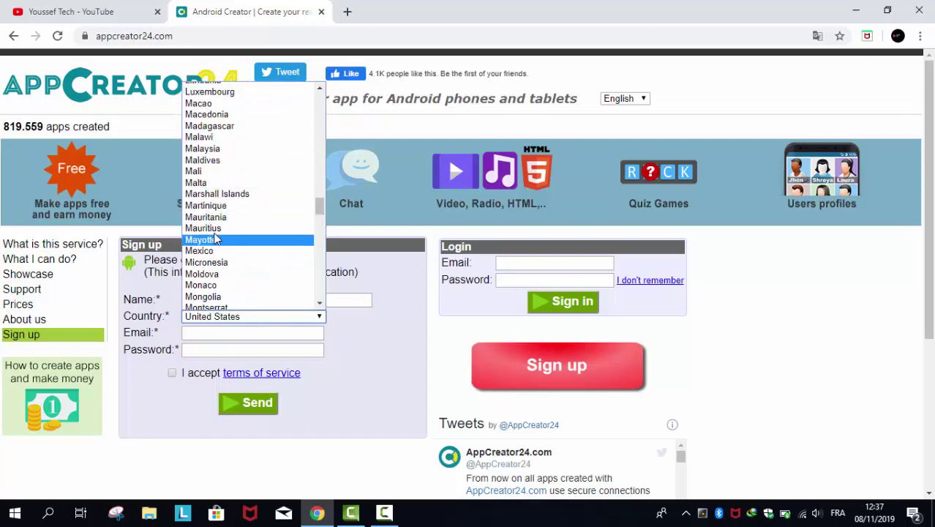
{"action": "scroll", "coordinate": [213, 238], "scroll_direction": "down", "scroll_amount": 4}
{"action": "scroll", "coordinate": [213, 252], "scroll_direction": "up", "scroll_amount": 1}
{"action": "scroll", "coordinate": [214, 260], "scroll_direction": "up", "scroll_amount": 3}
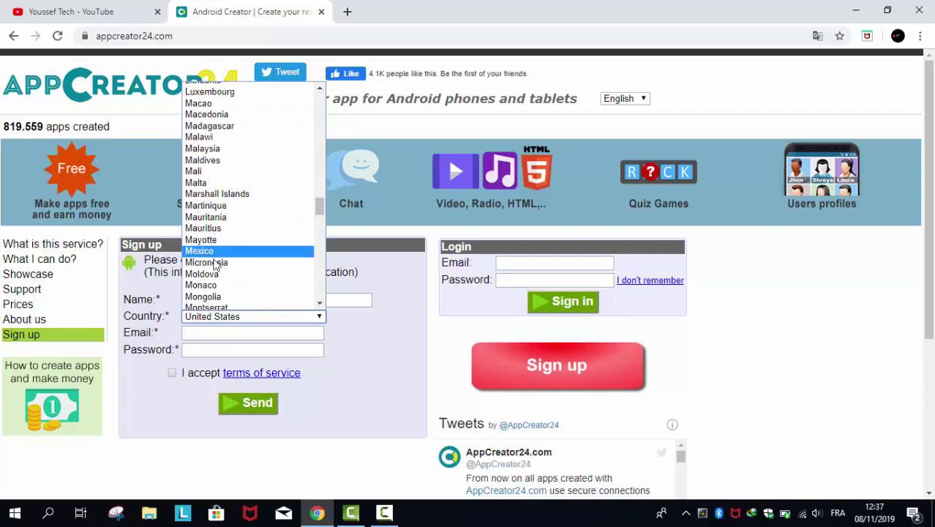
{"action": "scroll", "coordinate": [215, 293], "scroll_direction": "down", "scroll_amount": 1}
{"action": "scroll", "coordinate": [213, 293], "scroll_direction": "down", "scroll_amount": 4}
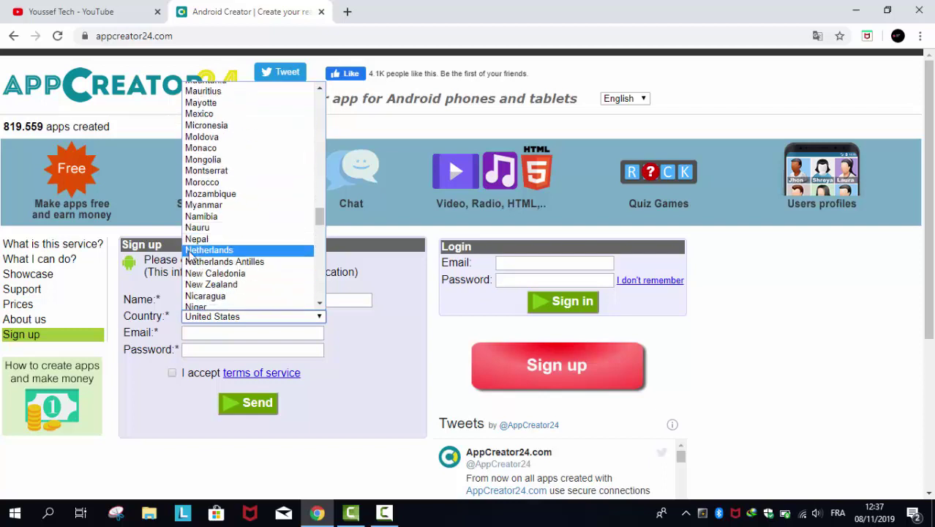
{"action": "left_click", "coordinate": [223, 183]}
Step: Fill in the sign-up email and password fields and accept the terms of service
{"action": "left_click", "coordinate": [220, 333]}
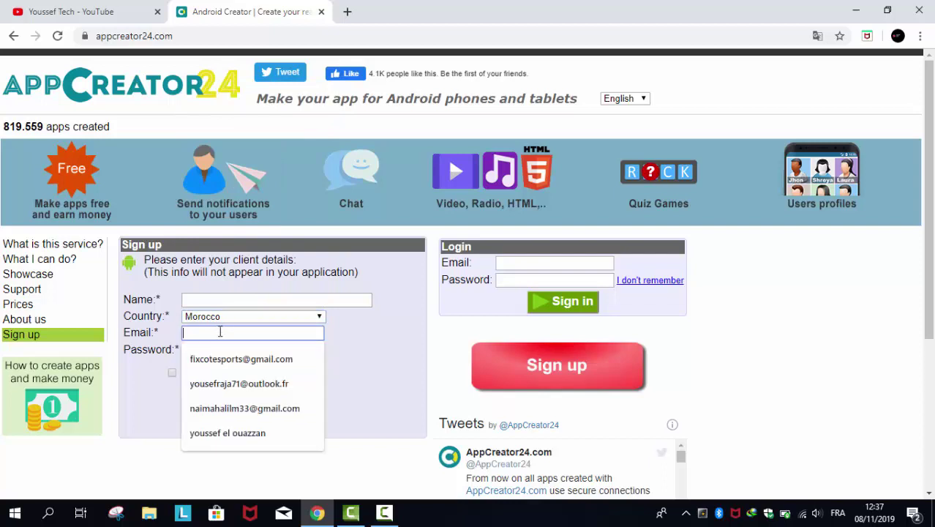
{"action": "left_click", "coordinate": [209, 349]}
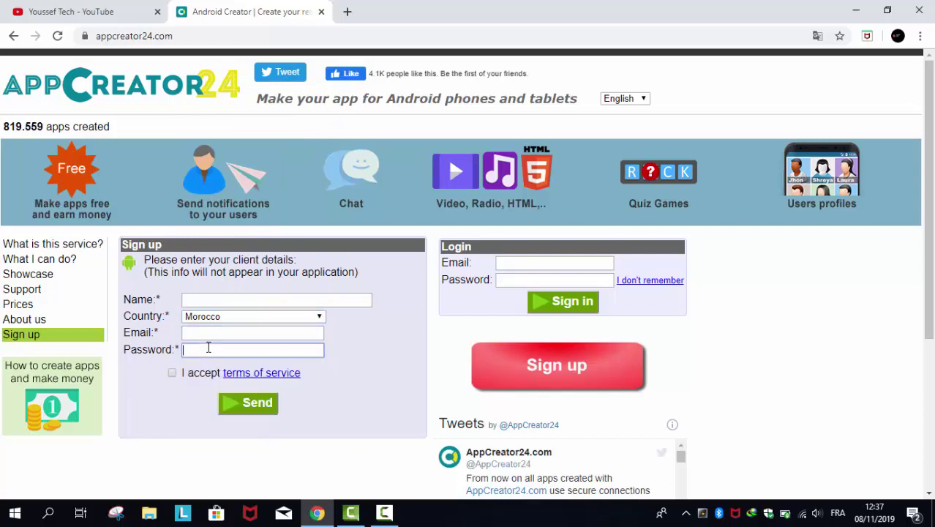
{"action": "left_click", "coordinate": [172, 373]}
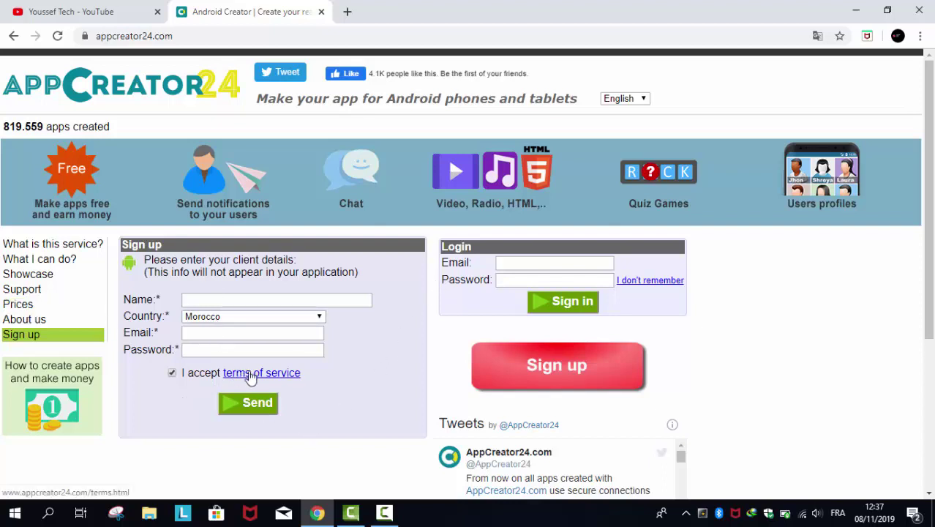
Step: Log in with the saved account email and the account password
{"action": "left_click", "coordinate": [533, 260]}
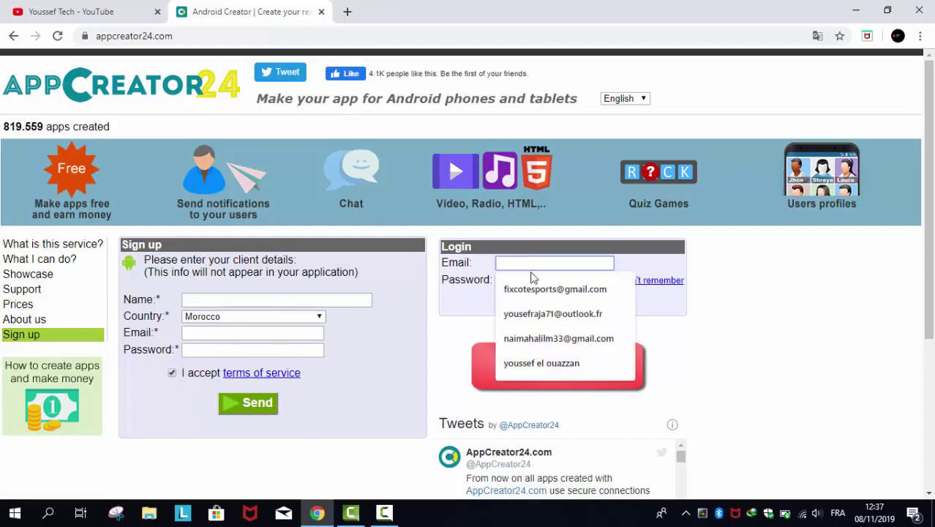
{"action": "left_click", "coordinate": [521, 289]}
{"action": "left_click", "coordinate": [521, 281]}
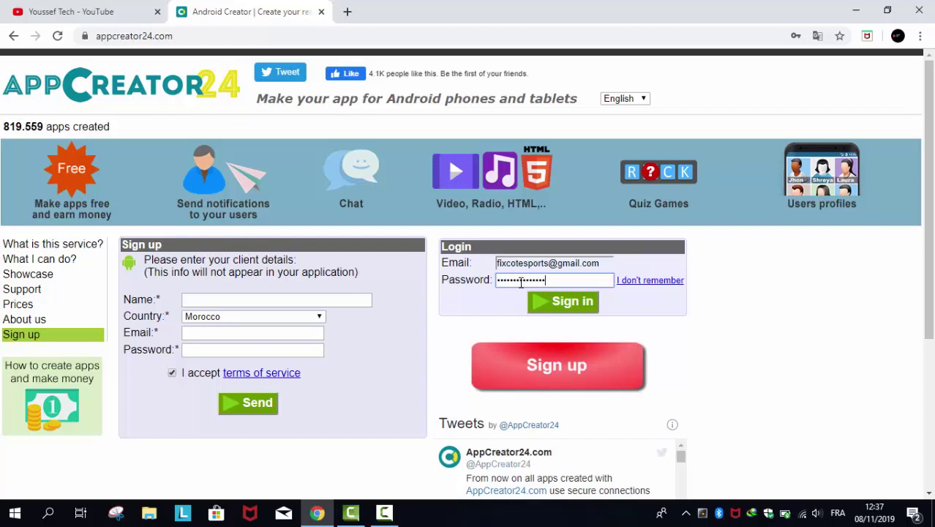
{"action": "key", "text": "Return"}
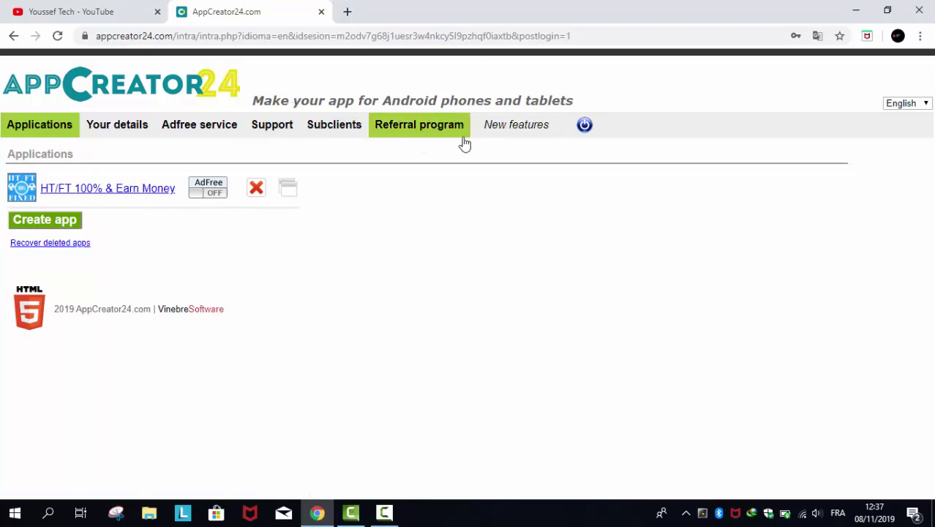
Step: Start a new app and enter 'xxxx' as the app name
{"action": "left_click", "coordinate": [53, 222]}
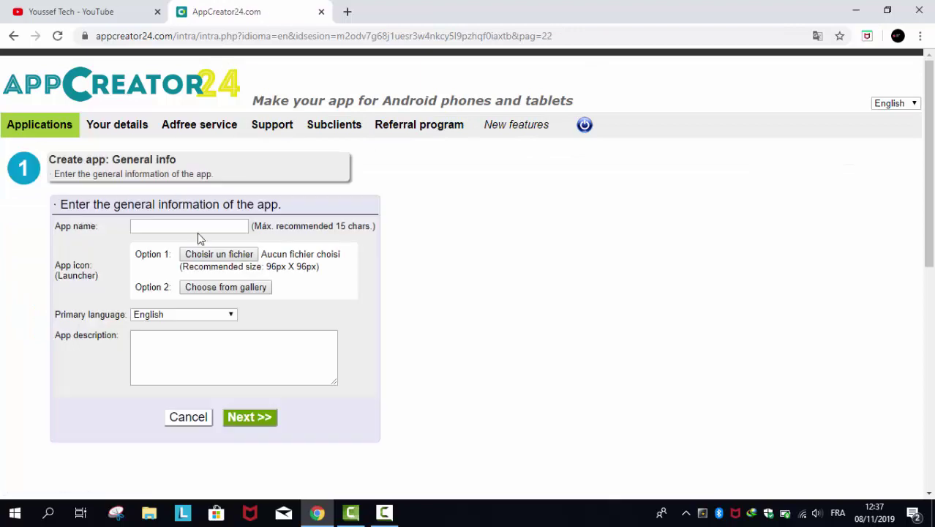
{"action": "left_click", "coordinate": [201, 227]}
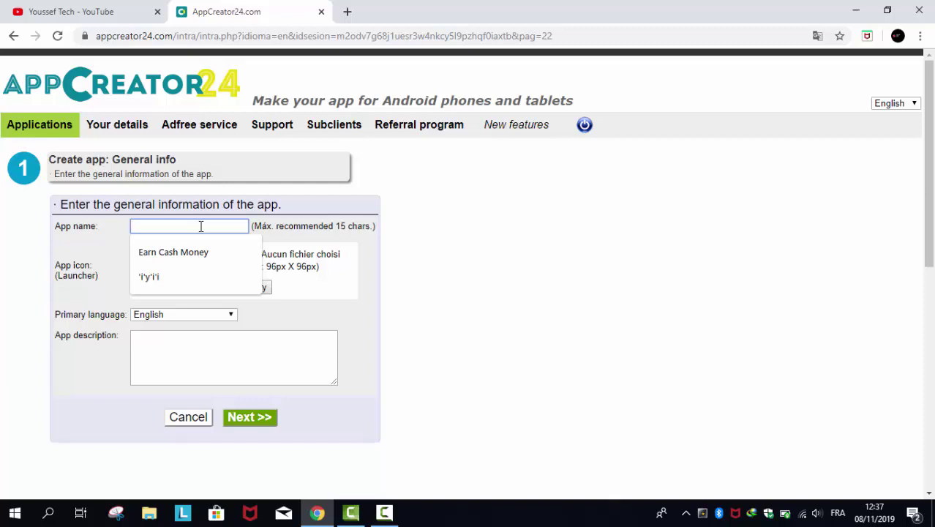
{"action": "left_click", "coordinate": [348, 12]}
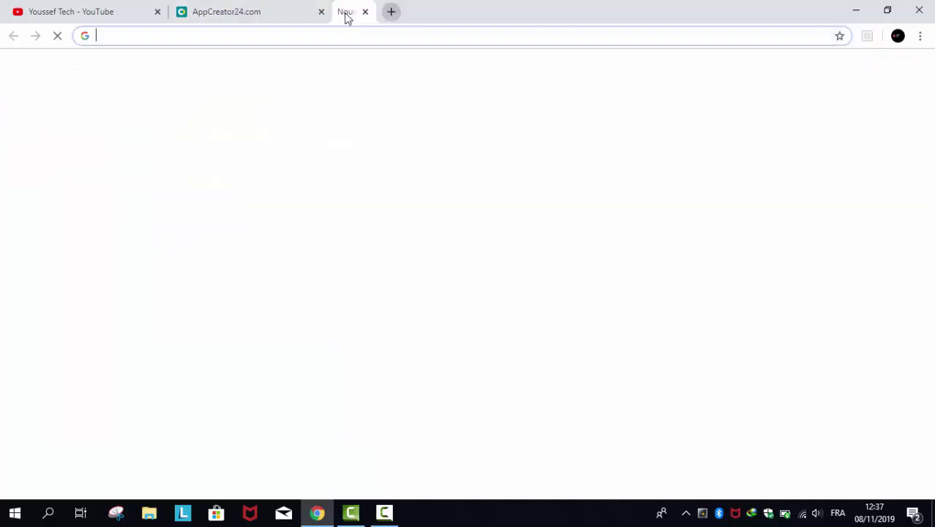
{"action": "left_click", "coordinate": [254, 19]}
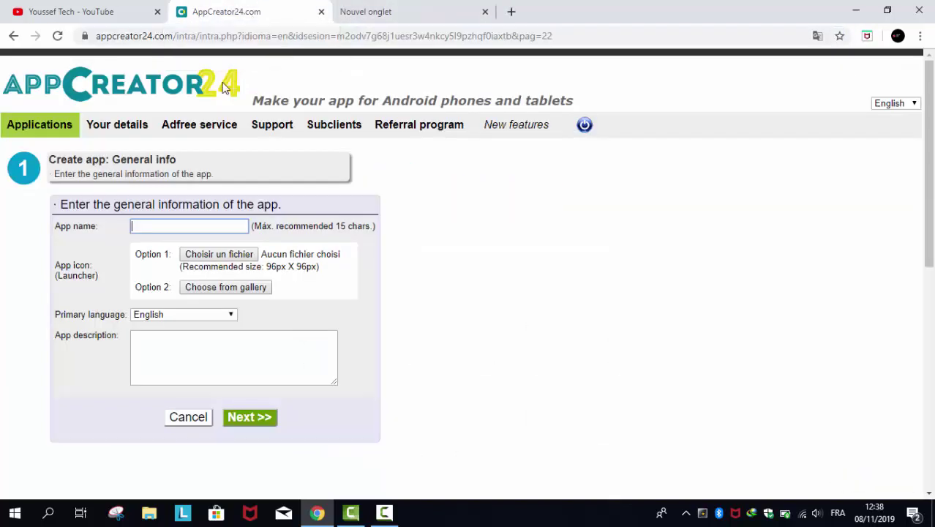
{"action": "left_click", "coordinate": [425, 13]}
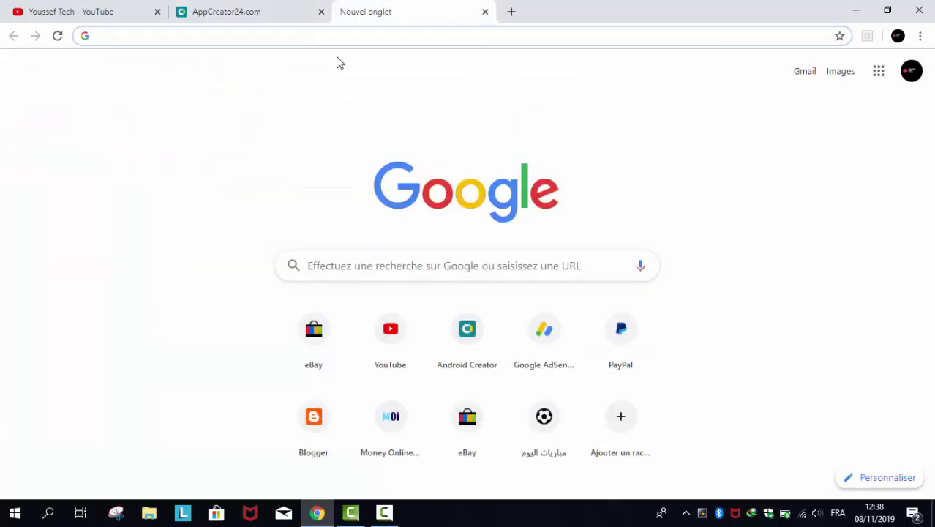
{"action": "left_click", "coordinate": [252, 8]}
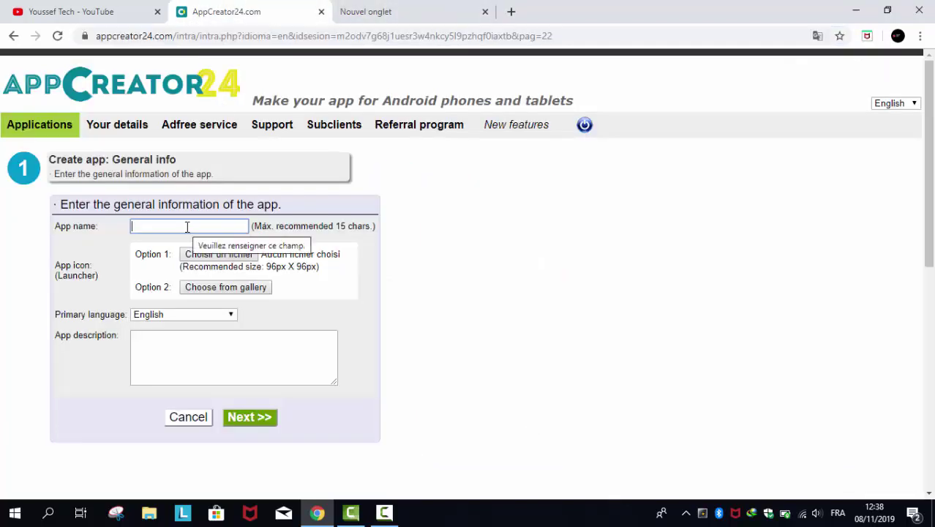
{"action": "type", "text": "xxxx"}
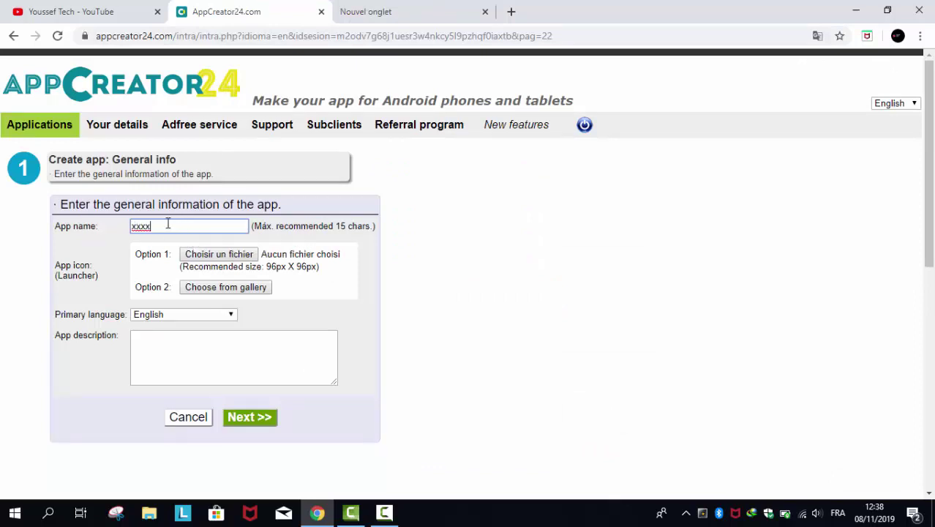
{"action": "left_click", "coordinate": [109, 235]}
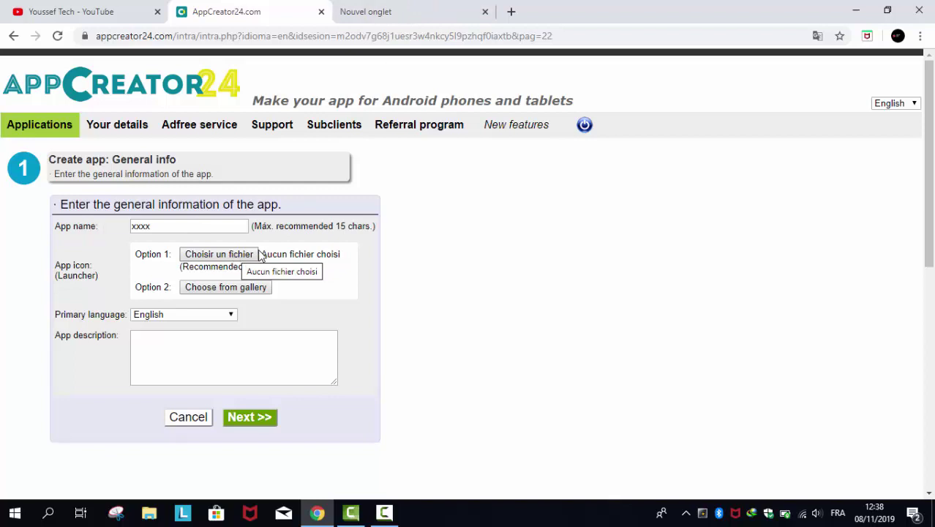
Step: Browse to the logo folder for an icon image, then cancel the file picker
{"action": "left_click", "coordinate": [239, 258]}
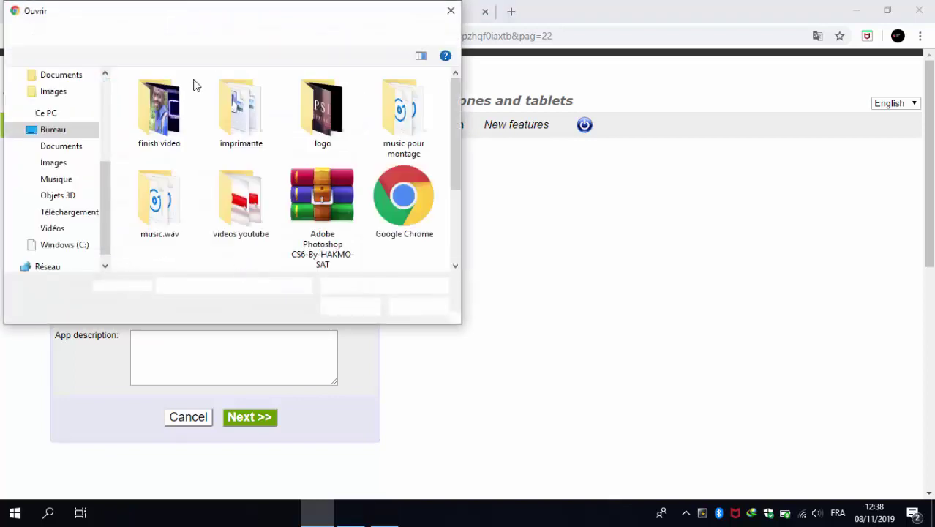
{"action": "double_click", "coordinate": [298, 104]}
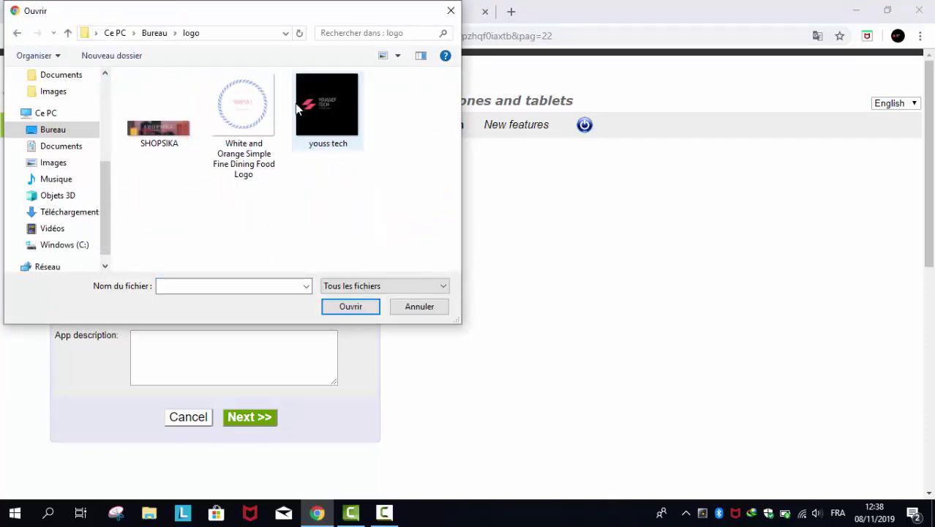
{"action": "left_click", "coordinate": [449, 11]}
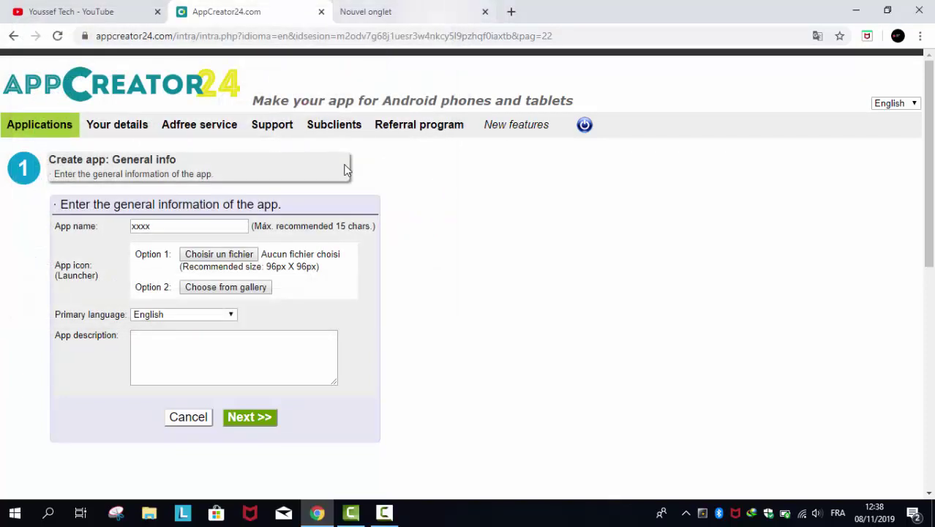
{"action": "scroll", "coordinate": [246, 290], "scroll_direction": "down", "scroll_amount": 1}
Step: Choose the pencil-and-ruler picture from the stock icon gallery as the app icon
{"action": "left_click", "coordinate": [249, 218]}
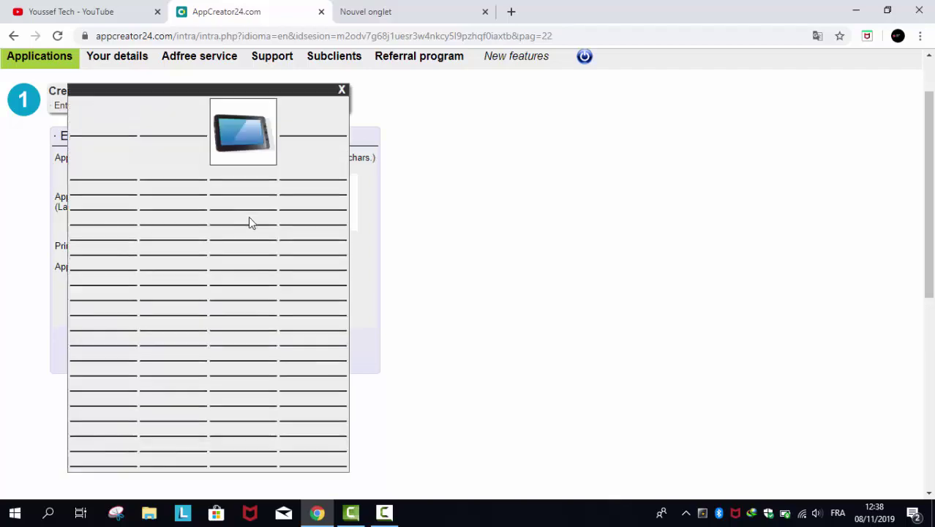
{"action": "scroll", "coordinate": [233, 227], "scroll_direction": "down", "scroll_amount": 2}
{"action": "scroll", "coordinate": [227, 278], "scroll_direction": "down", "scroll_amount": 2}
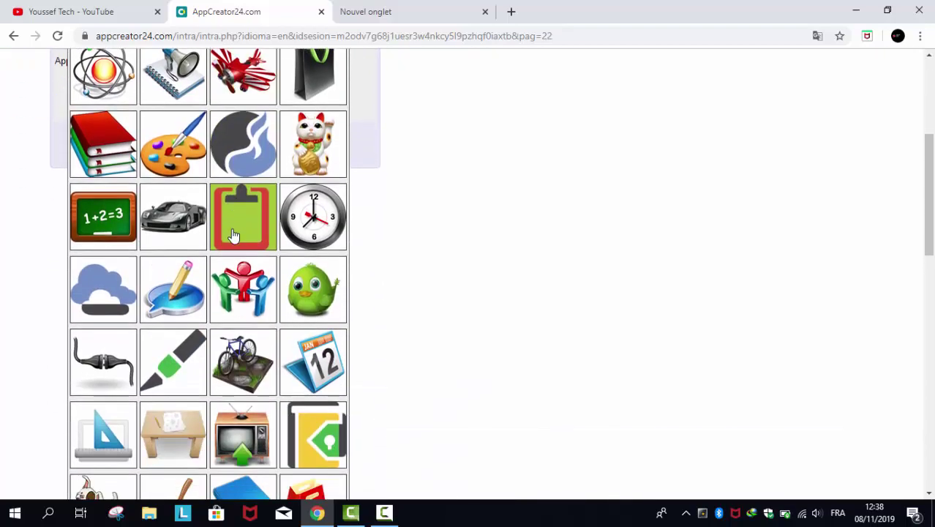
{"action": "scroll", "coordinate": [220, 318], "scroll_direction": "down", "scroll_amount": 1}
{"action": "scroll", "coordinate": [219, 314], "scroll_direction": "down", "scroll_amount": 1}
{"action": "scroll", "coordinate": [224, 300], "scroll_direction": "down", "scroll_amount": 1}
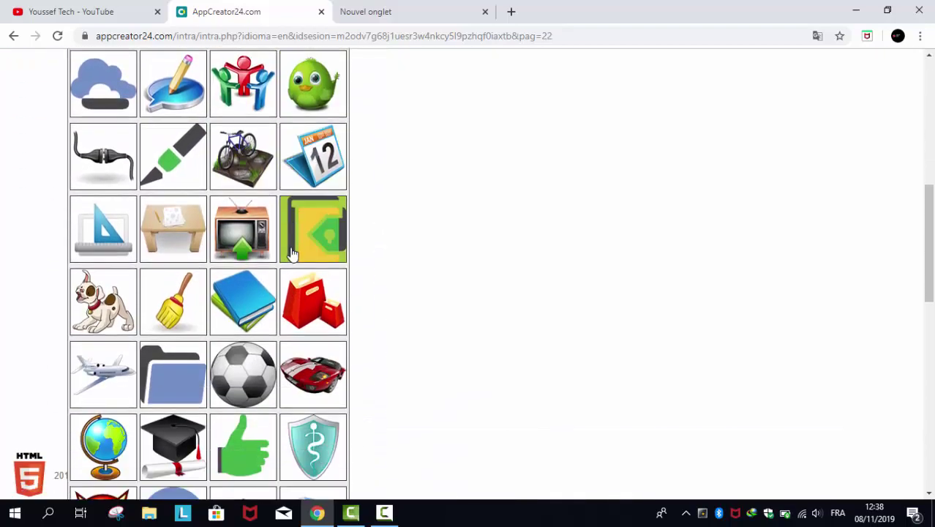
{"action": "scroll", "coordinate": [227, 287], "scroll_direction": "down", "scroll_amount": 1}
{"action": "scroll", "coordinate": [219, 308], "scroll_direction": "down", "scroll_amount": 1}
{"action": "scroll", "coordinate": [198, 344], "scroll_direction": "down", "scroll_amount": 1}
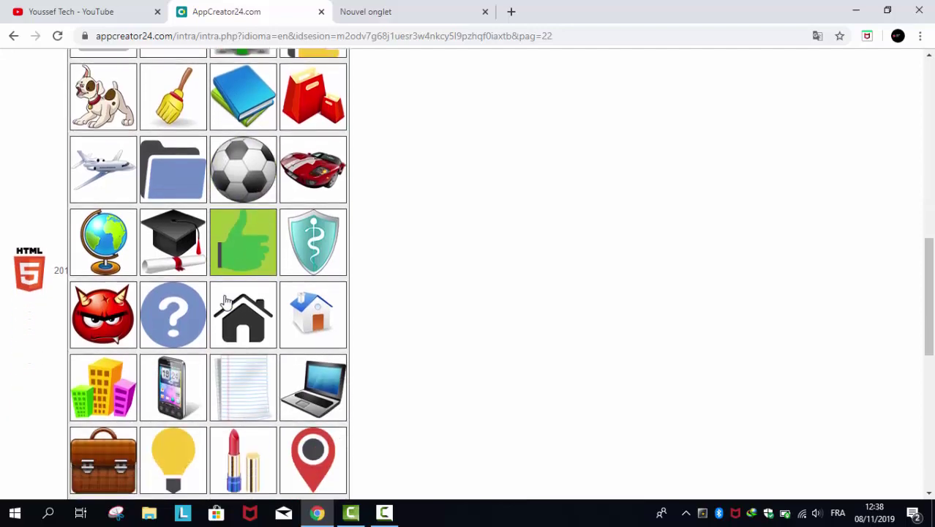
{"action": "scroll", "coordinate": [176, 374], "scroll_direction": "down", "scroll_amount": 3}
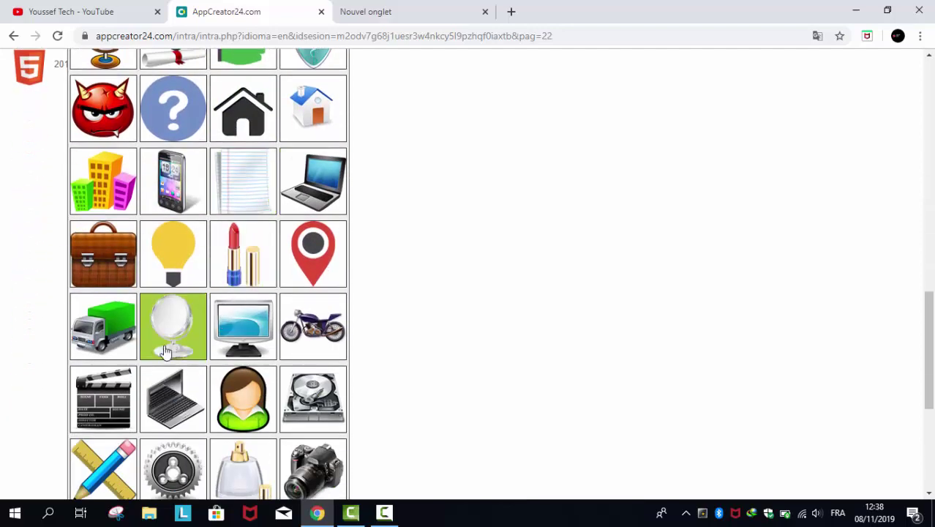
{"action": "scroll", "coordinate": [164, 344], "scroll_direction": "down", "scroll_amount": 3}
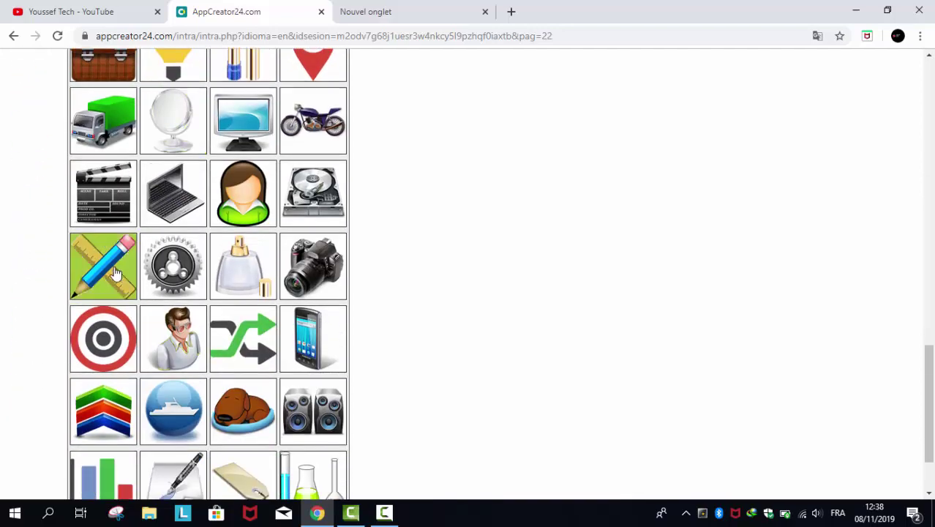
{"action": "left_click", "coordinate": [101, 280]}
Step: Keep English as primary language, enter description 'xxxxxxxxxxx', and continue to the style step
{"action": "scroll", "coordinate": [307, 300], "scroll_direction": "down", "scroll_amount": 2}
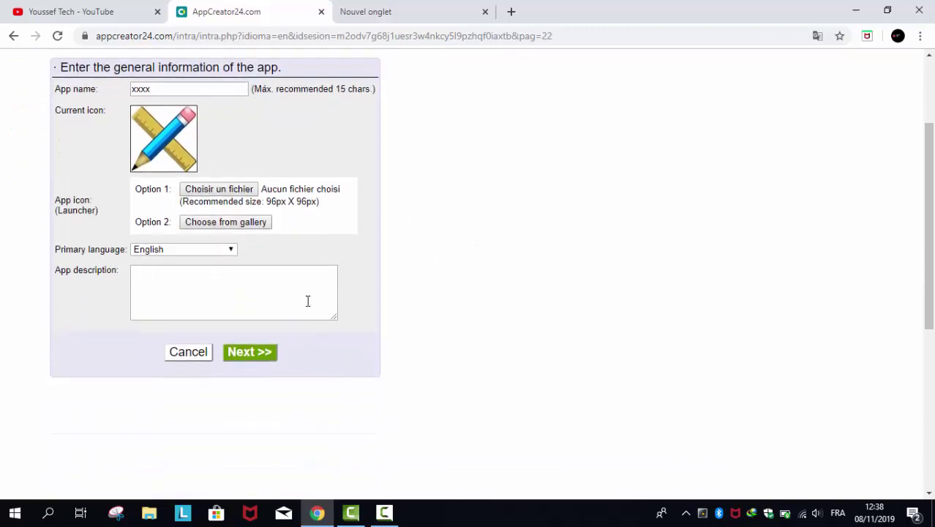
{"action": "left_click", "coordinate": [202, 251]}
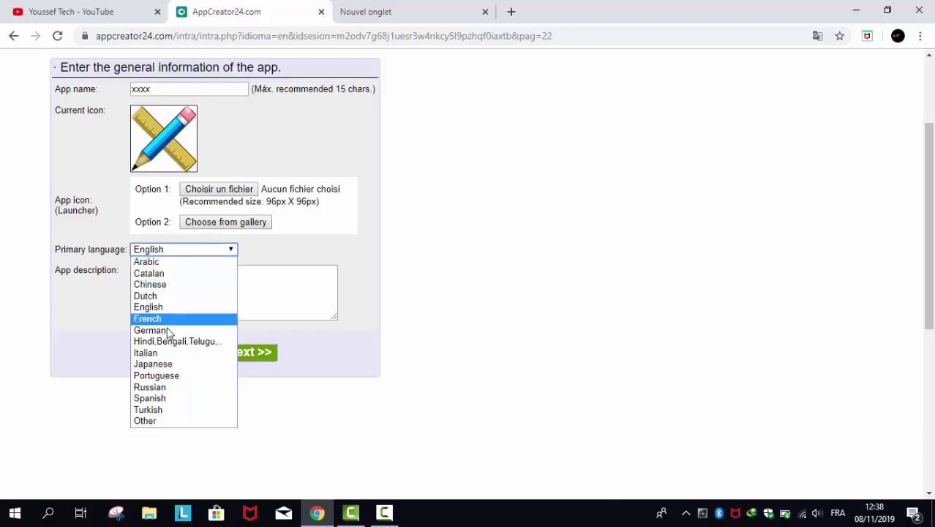
{"action": "left_click", "coordinate": [412, 384]}
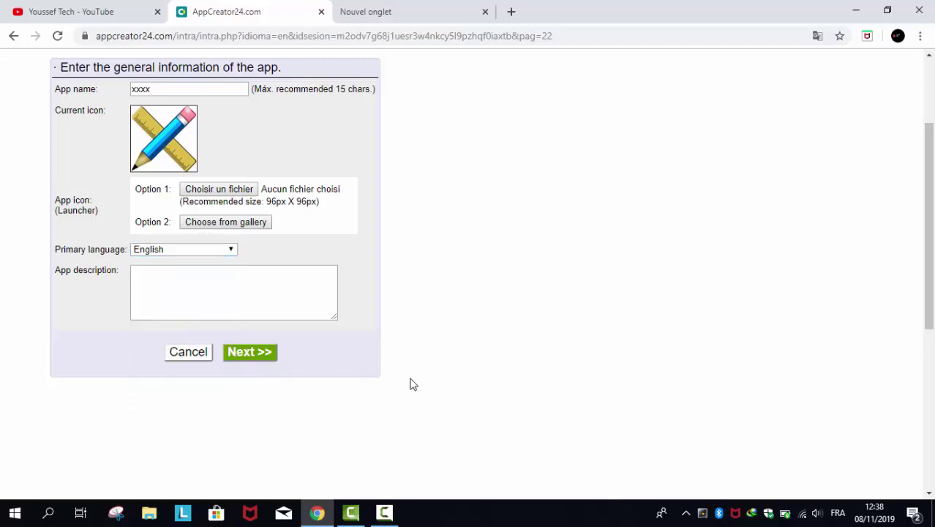
{"action": "left_click", "coordinate": [221, 285]}
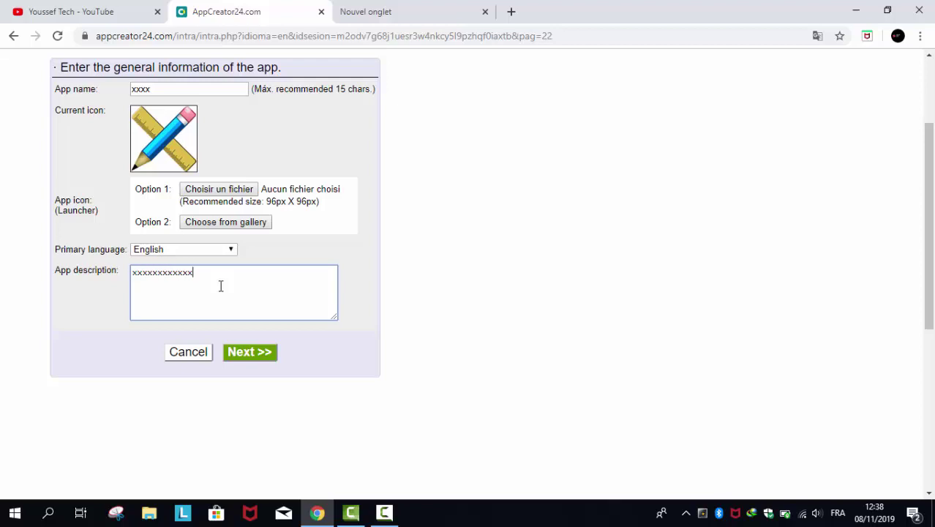
{"action": "type", "text": "xxxxx"}
{"action": "type", "text": "xxxxxxxxxxxxx"}
{"action": "left_click", "coordinate": [267, 352]}
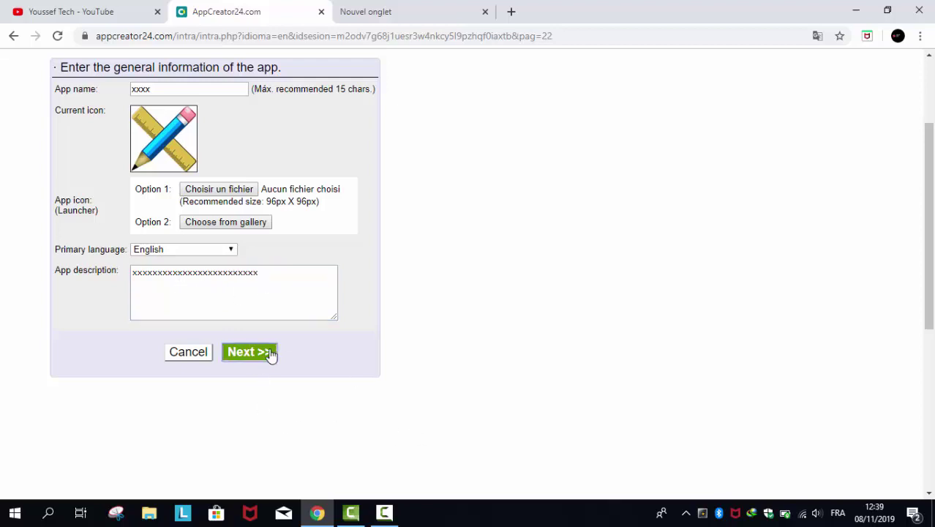
Step: Pick the Orange colour scheme and set the kind of app to Web app
{"action": "scroll", "coordinate": [320, 268], "scroll_direction": "down", "scroll_amount": 1}
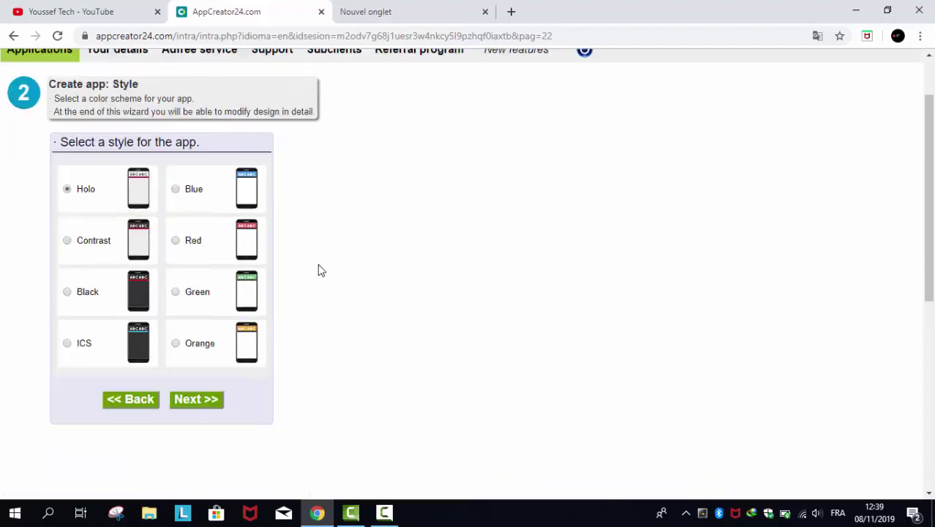
{"action": "scroll", "coordinate": [256, 319], "scroll_direction": "up", "scroll_amount": 1}
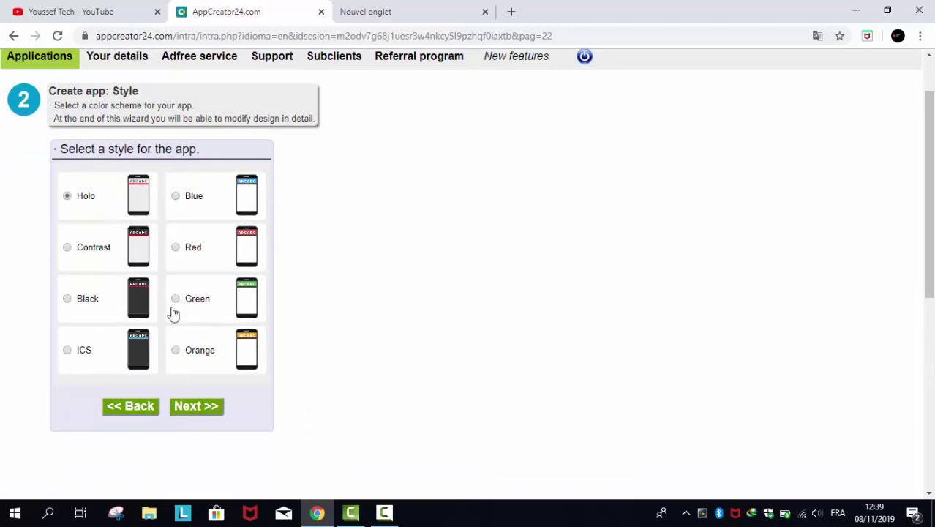
{"action": "scroll", "coordinate": [85, 324], "scroll_direction": "up", "scroll_amount": 2}
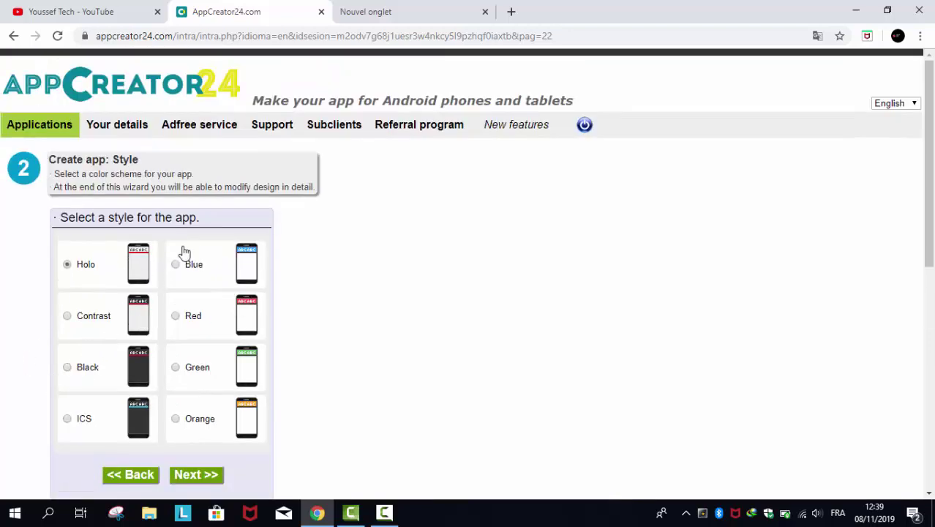
{"action": "scroll", "coordinate": [198, 373], "scroll_direction": "down", "scroll_amount": 1}
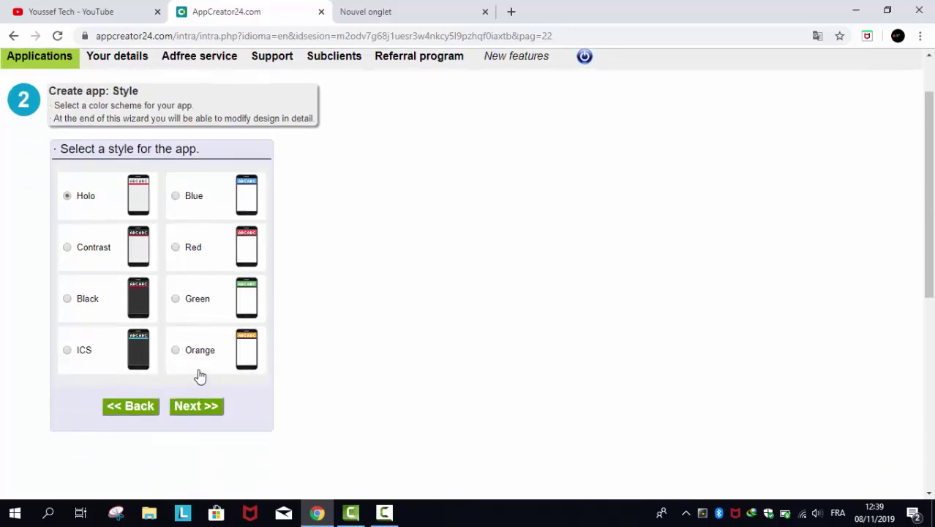
{"action": "left_click", "coordinate": [175, 351]}
{"action": "left_click", "coordinate": [195, 406]}
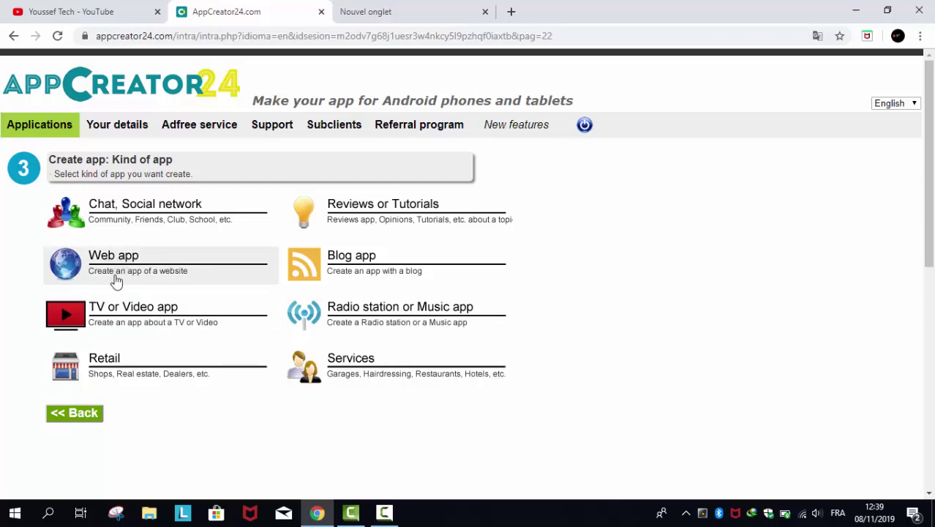
{"action": "left_click", "coordinate": [94, 278]}
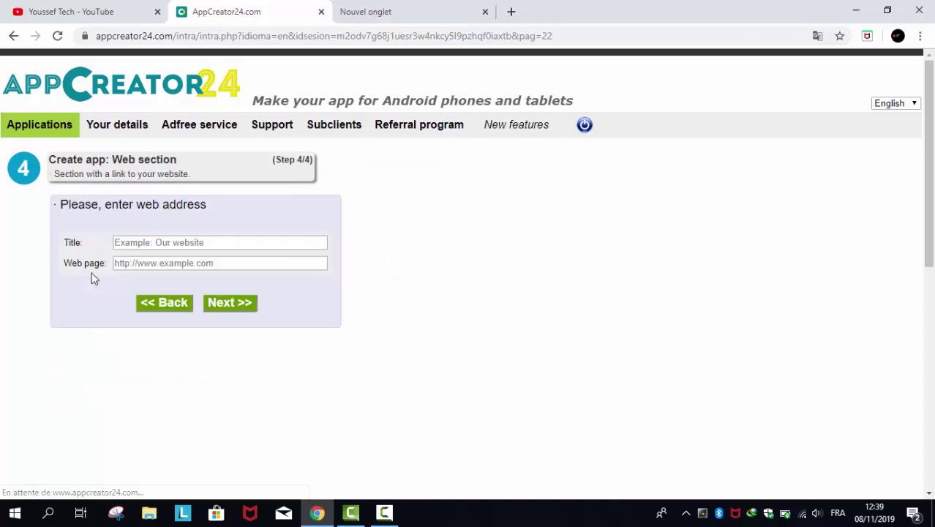
Step: Enter 'xxxxx' as the web section title, then switch to the empty new browser tab
{"action": "left_click", "coordinate": [148, 244]}
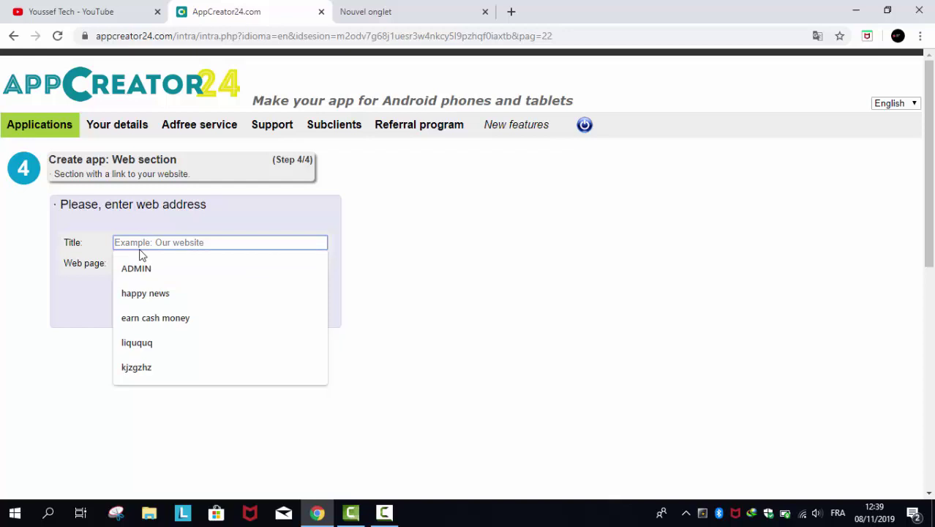
{"action": "type", "text": "xxxxxxxx"}
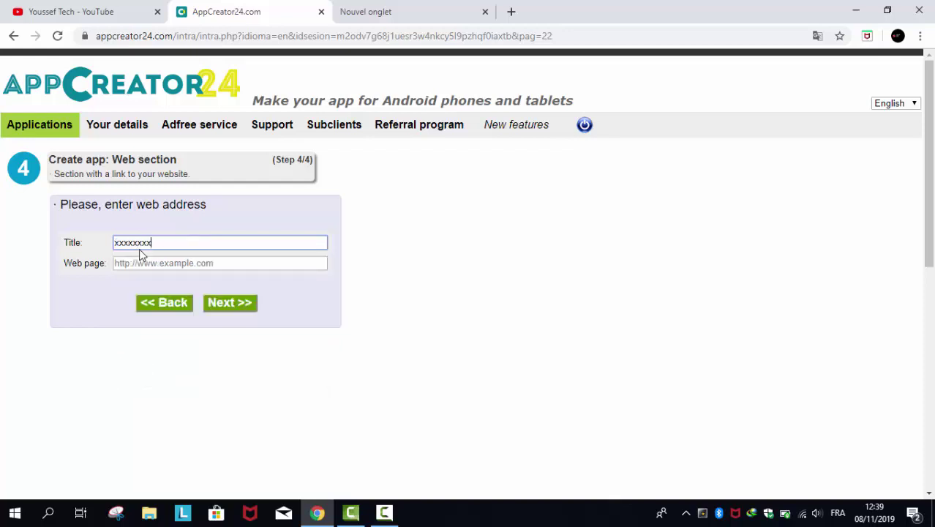
{"action": "left_click", "coordinate": [152, 212]}
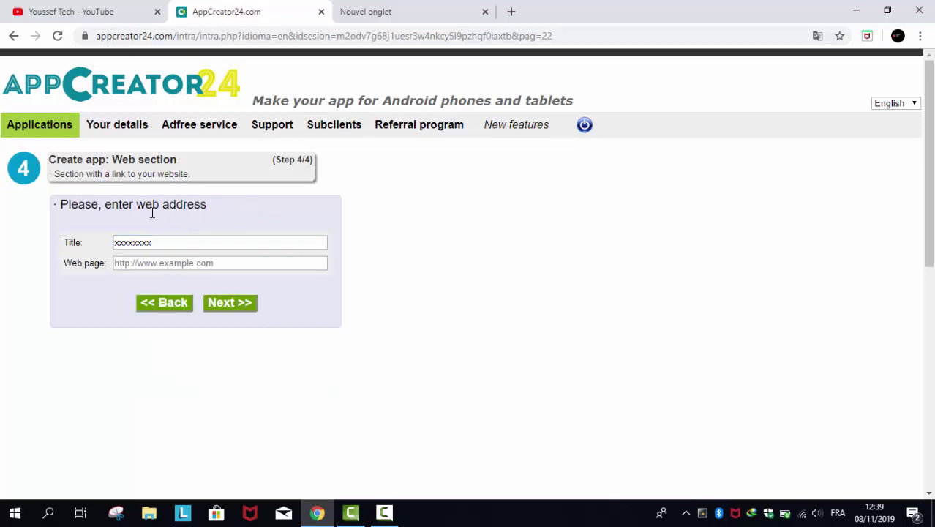
{"action": "left_click", "coordinate": [168, 262]}
{"action": "left_click", "coordinate": [399, 9]}
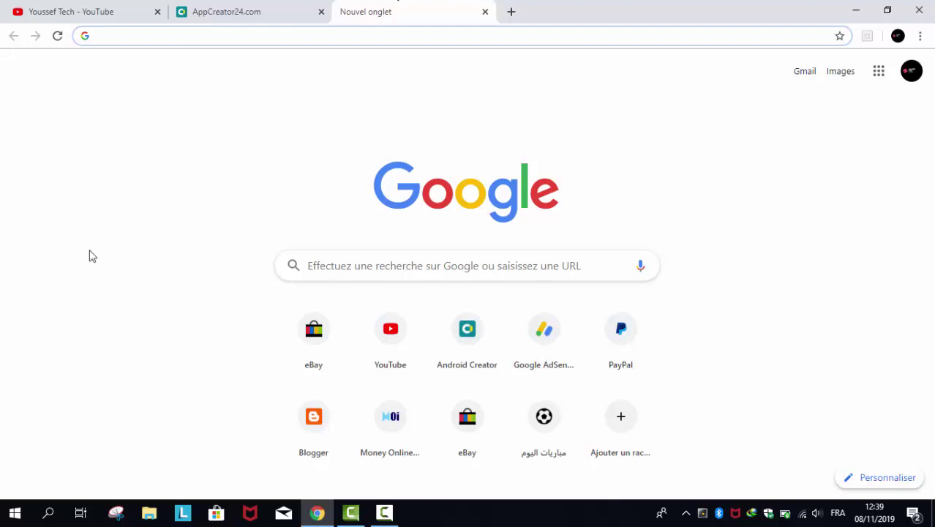
Step: Open the HT/FT 100 % blog from the Blogger dashboard and copy its web address
{"action": "left_click", "coordinate": [309, 424]}
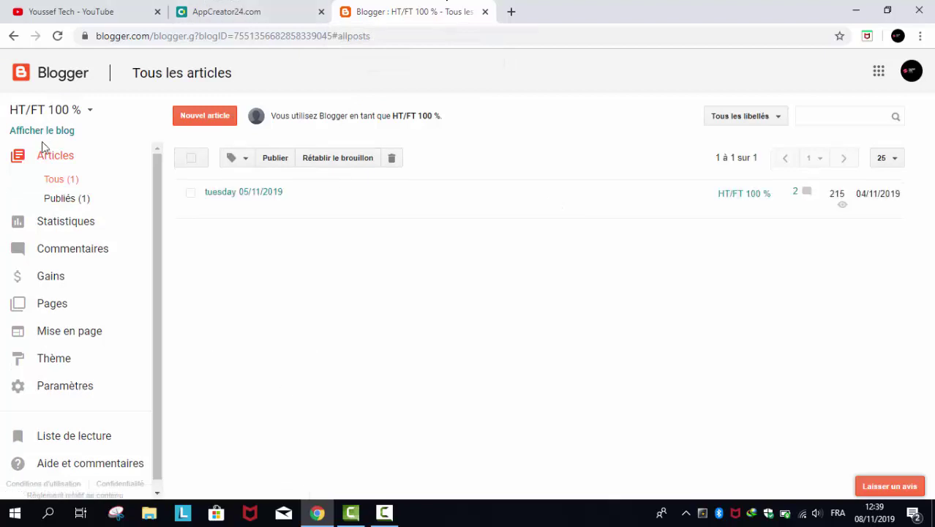
{"action": "left_click", "coordinate": [59, 132]}
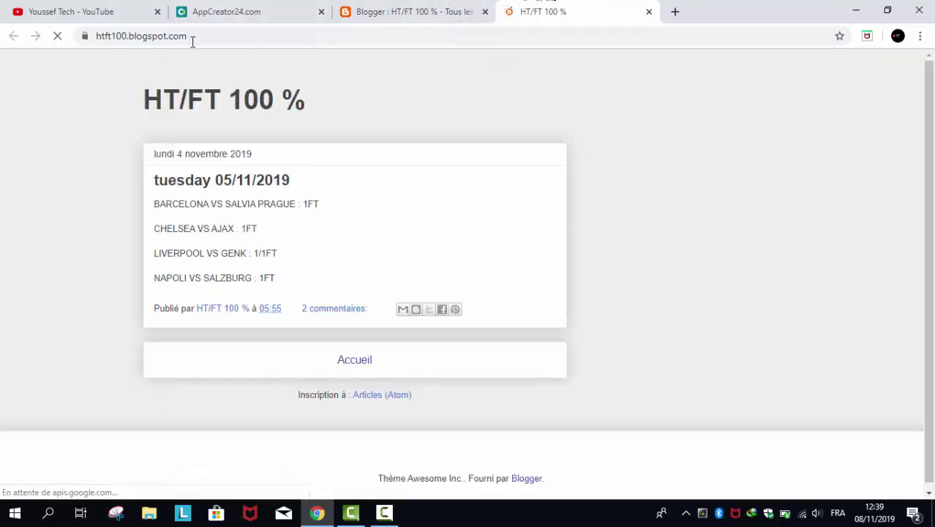
{"action": "left_click", "coordinate": [176, 35]}
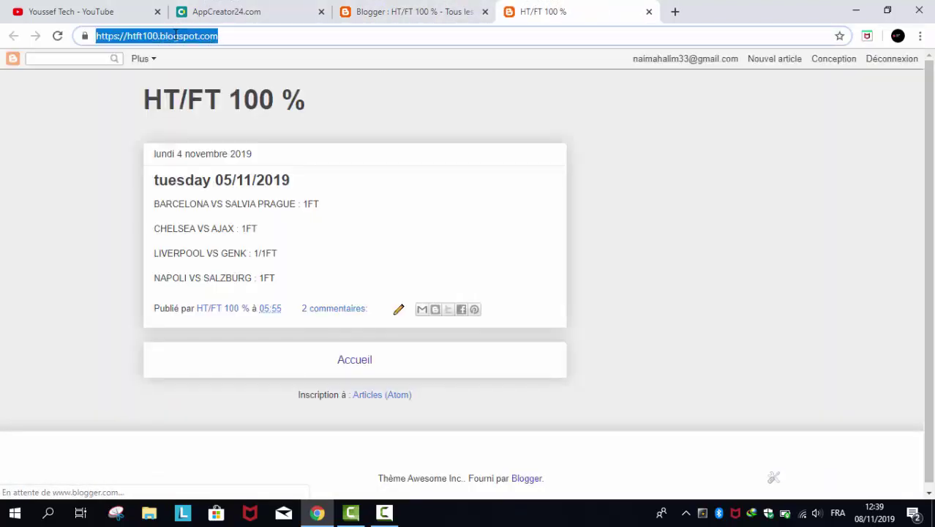
{"action": "right_click", "coordinate": [175, 35]}
{"action": "left_click", "coordinate": [247, 92]}
{"action": "key", "text": "ctrl+2"}
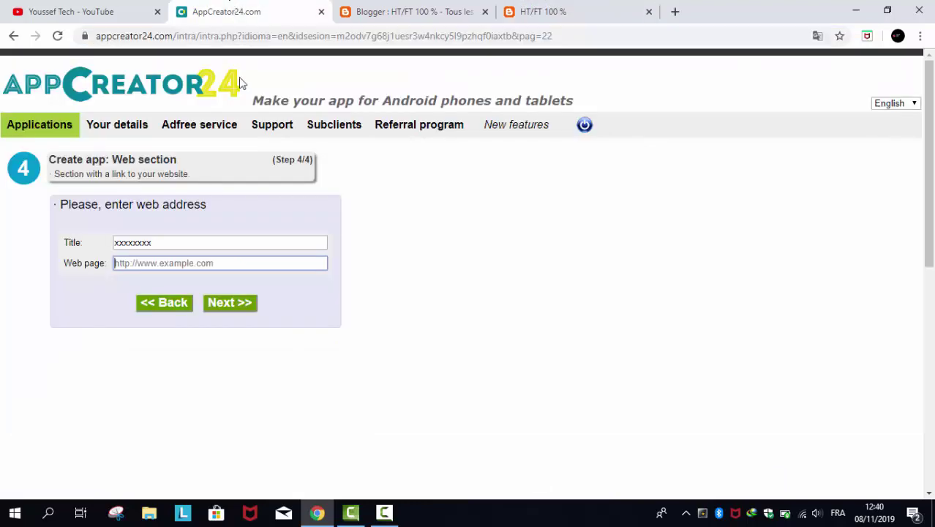
{"action": "right_click", "coordinate": [139, 264]}
{"action": "left_click", "coordinate": [176, 370]}
{"action": "left_click", "coordinate": [242, 302]}
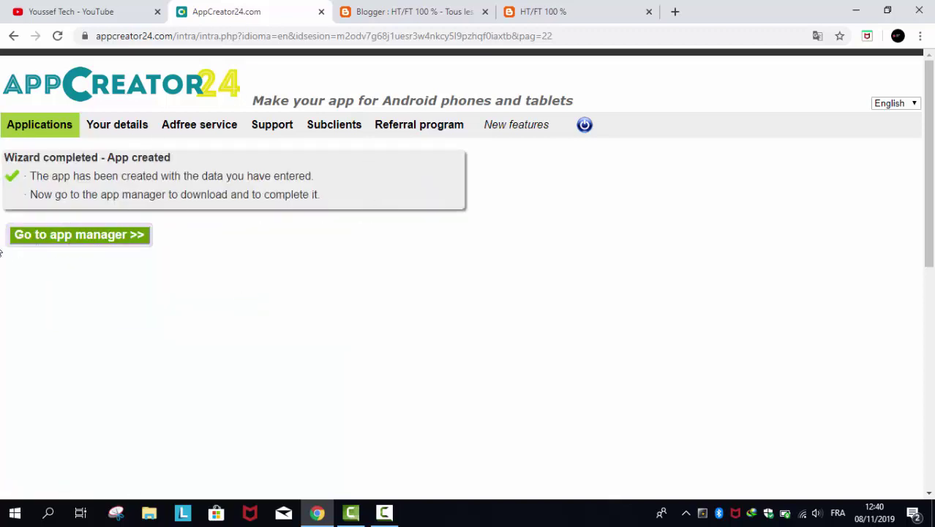
{"action": "left_click", "coordinate": [69, 240]}
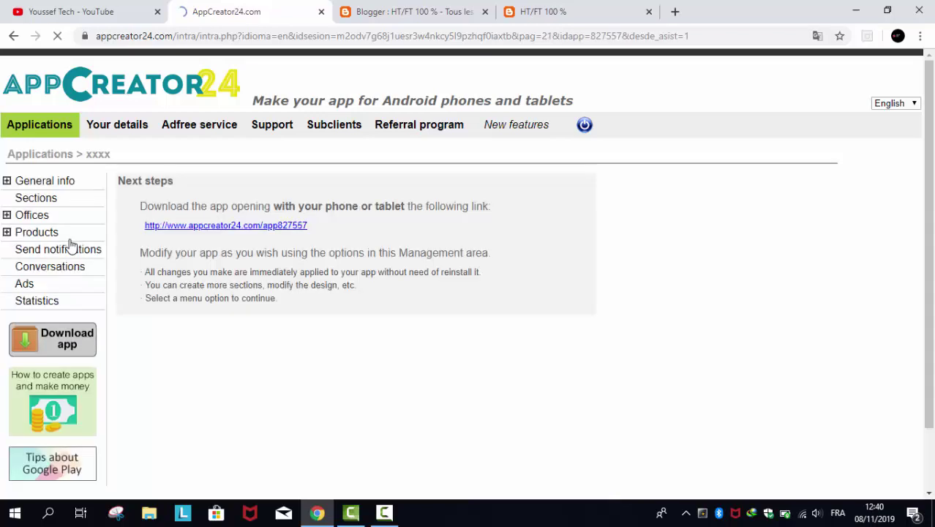
{"action": "left_click", "coordinate": [52, 182]}
Step: Review the Name and icon settings, keeping app name xxxx and package xxxx.appntq
{"action": "left_click", "coordinate": [57, 199]}
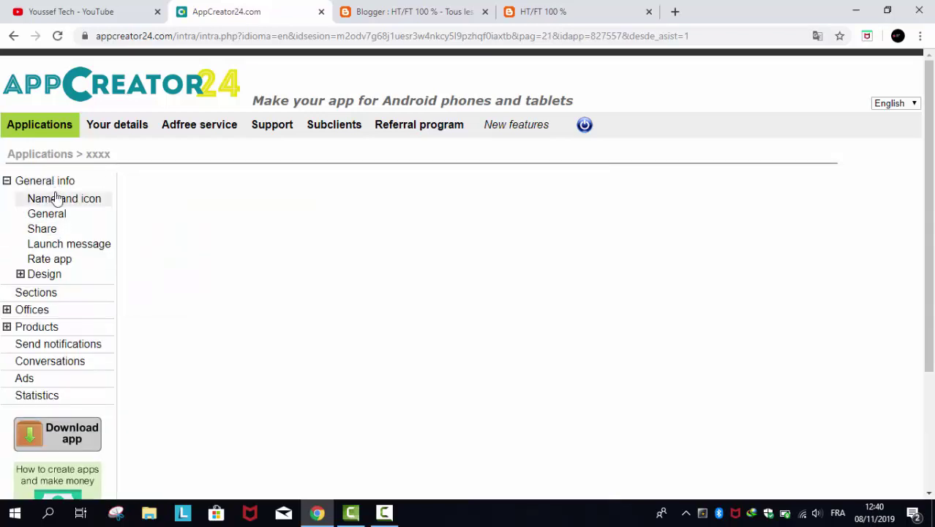
{"action": "scroll", "coordinate": [237, 244], "scroll_direction": "down", "scroll_amount": 1}
{"action": "left_click", "coordinate": [237, 149]}
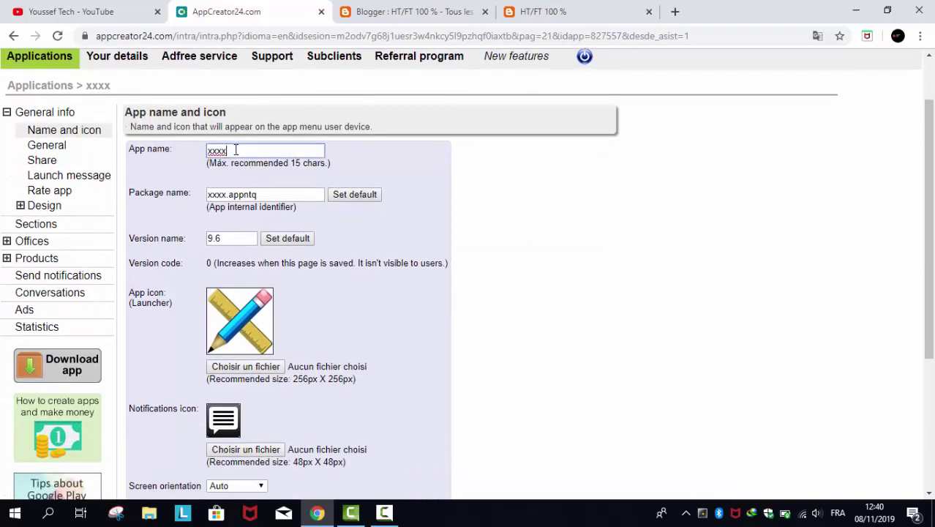
{"action": "left_click", "coordinate": [287, 179]}
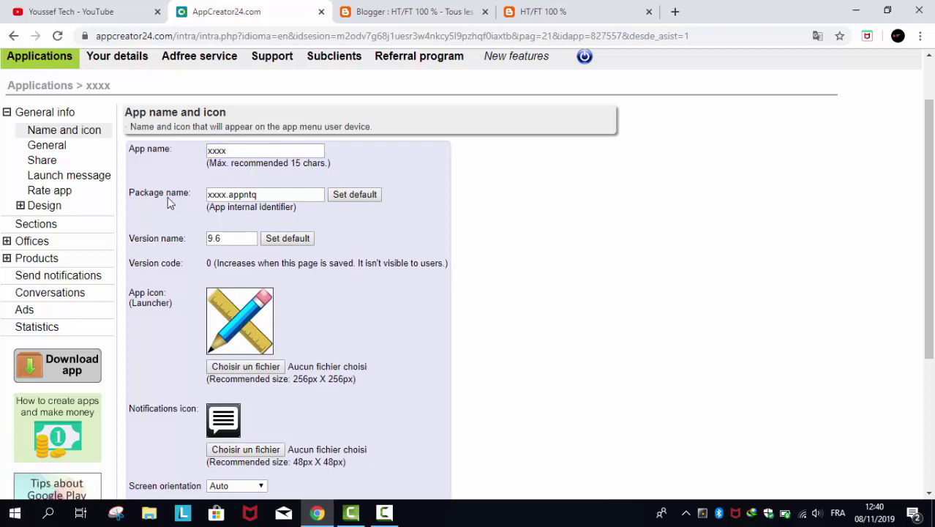
{"action": "left_click", "coordinate": [260, 197]}
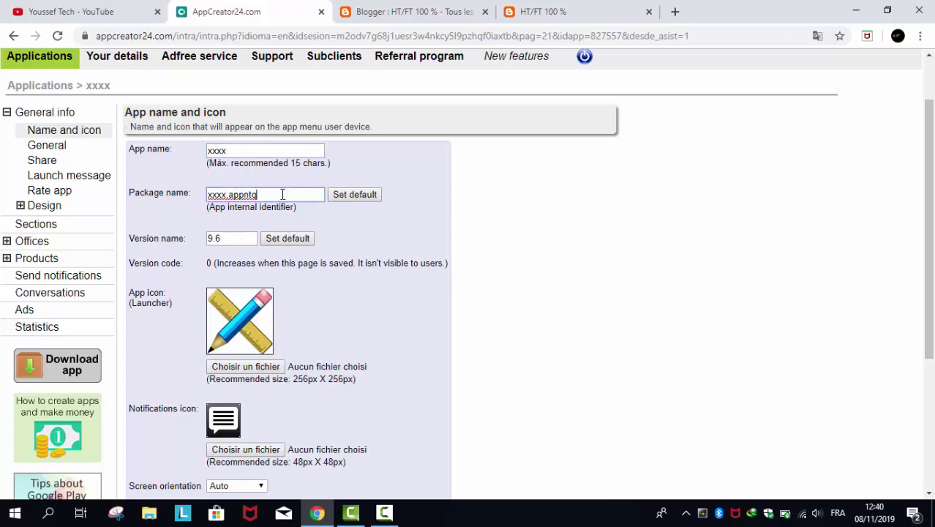
{"action": "double_click", "coordinate": [260, 197]}
{"action": "left_click", "coordinate": [290, 219]}
Step: Keep screen orientation on Auto, save, and confirm regenerating the app
{"action": "scroll", "coordinate": [178, 209], "scroll_direction": "down", "scroll_amount": 1}
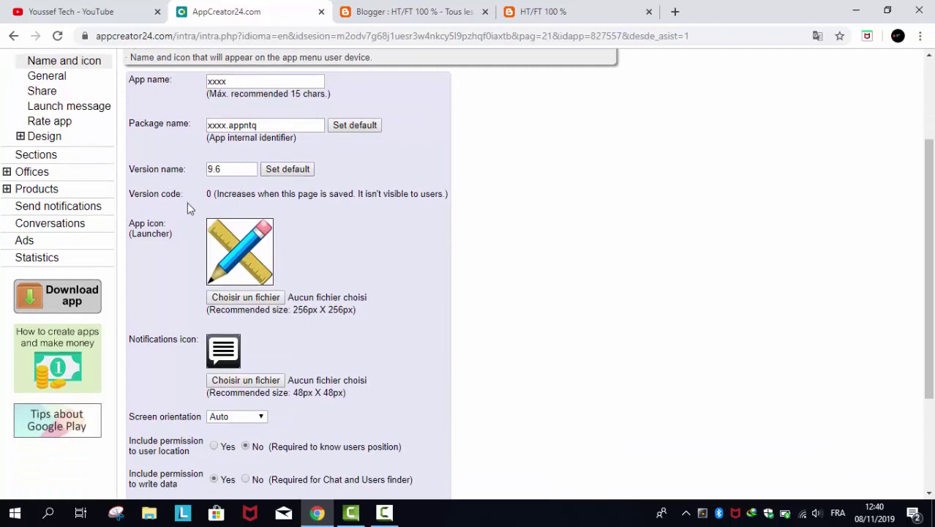
{"action": "scroll", "coordinate": [187, 208], "scroll_direction": "down", "scroll_amount": 1}
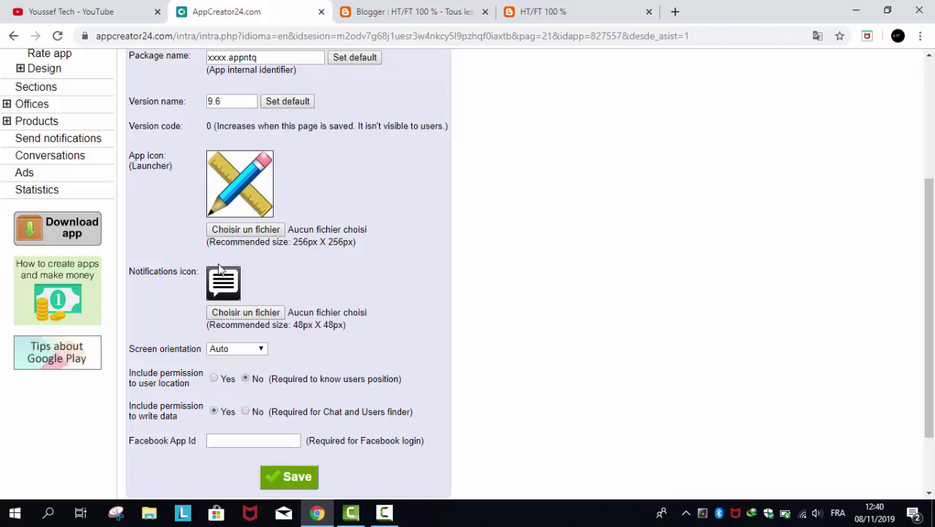
{"action": "scroll", "coordinate": [212, 282], "scroll_direction": "down", "scroll_amount": 2}
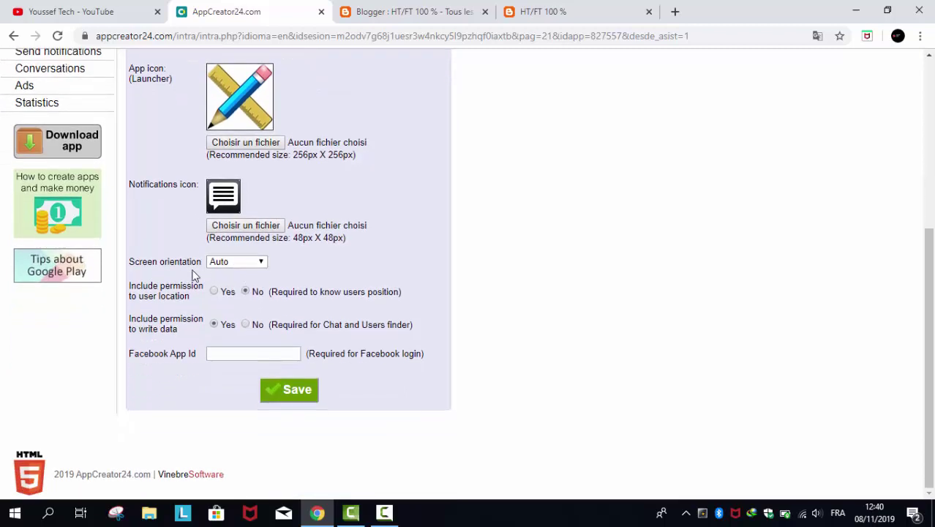
{"action": "left_click", "coordinate": [235, 262]}
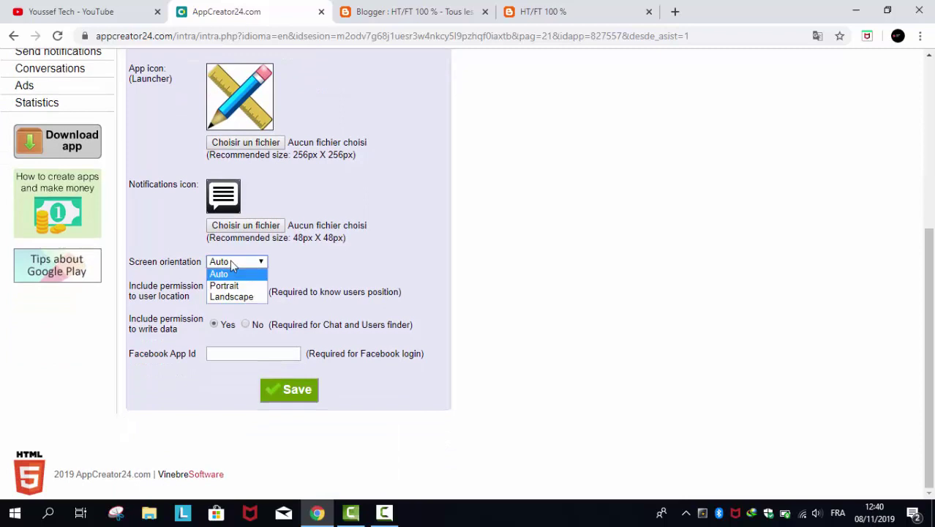
{"action": "left_click", "coordinate": [245, 272]}
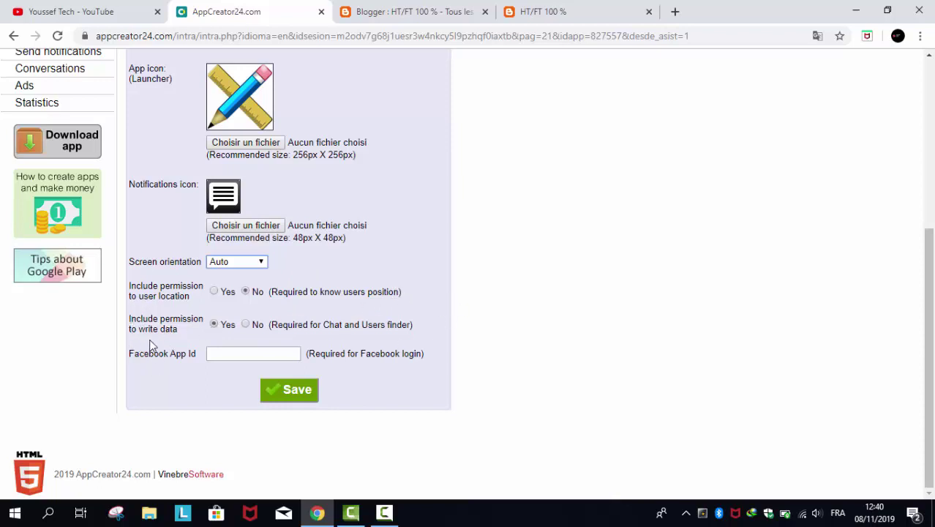
{"action": "left_click", "coordinate": [284, 387]}
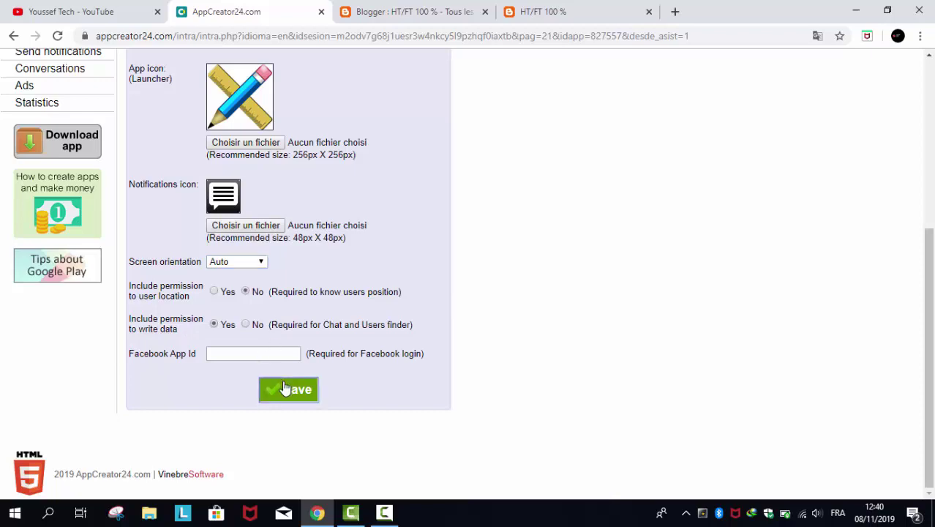
{"action": "left_click", "coordinate": [244, 294]}
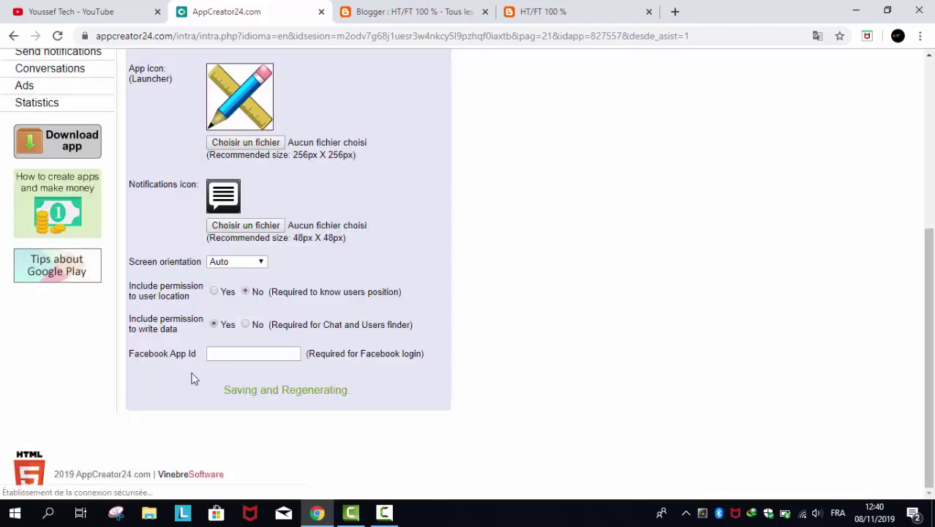
{"action": "scroll", "coordinate": [22, 439], "scroll_direction": "up", "scroll_amount": 2}
{"action": "scroll", "coordinate": [11, 395], "scroll_direction": "up", "scroll_amount": 2}
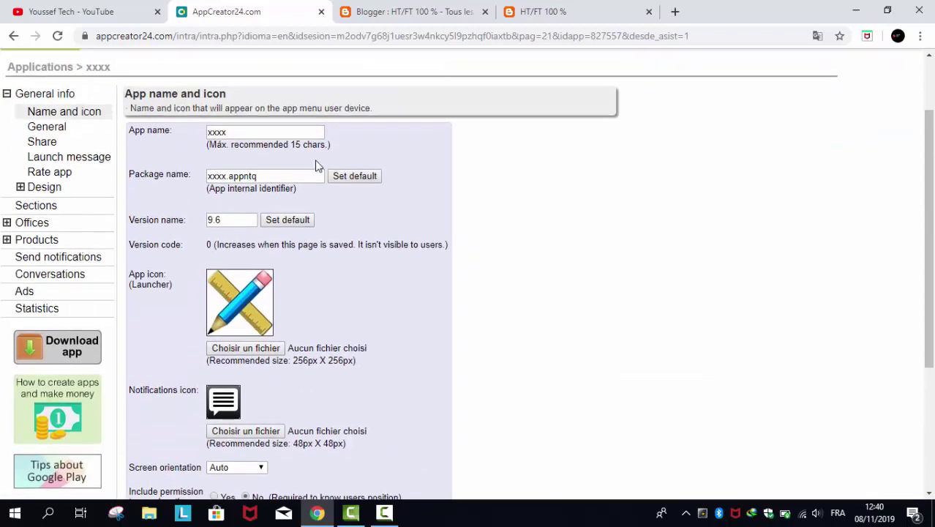
Step: Review the app description under General and save the general info unchanged
{"action": "left_click", "coordinate": [54, 129]}
{"action": "scroll", "coordinate": [389, 186], "scroll_direction": "down", "scroll_amount": 1}
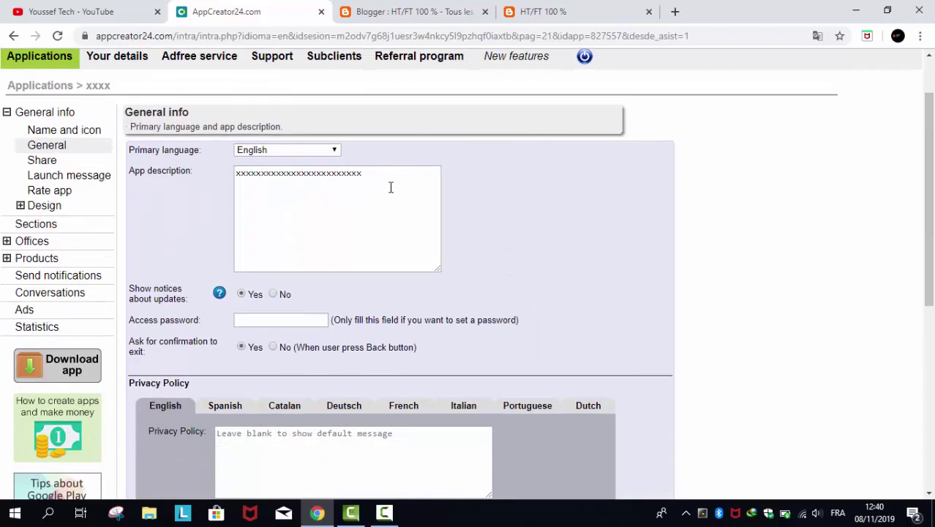
{"action": "scroll", "coordinate": [295, 198], "scroll_direction": "down", "scroll_amount": 2}
{"action": "scroll", "coordinate": [302, 219], "scroll_direction": "up", "scroll_amount": 3}
{"action": "left_click", "coordinate": [315, 239]}
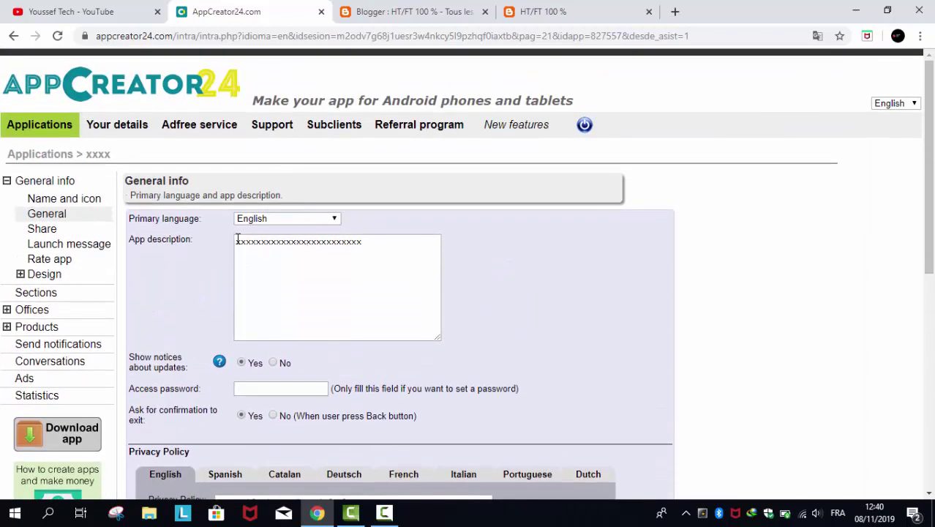
{"action": "scroll", "coordinate": [323, 240], "scroll_direction": "down", "scroll_amount": 2}
{"action": "double_click", "coordinate": [314, 153]}
{"action": "scroll", "coordinate": [397, 194], "scroll_direction": "down", "scroll_amount": 1}
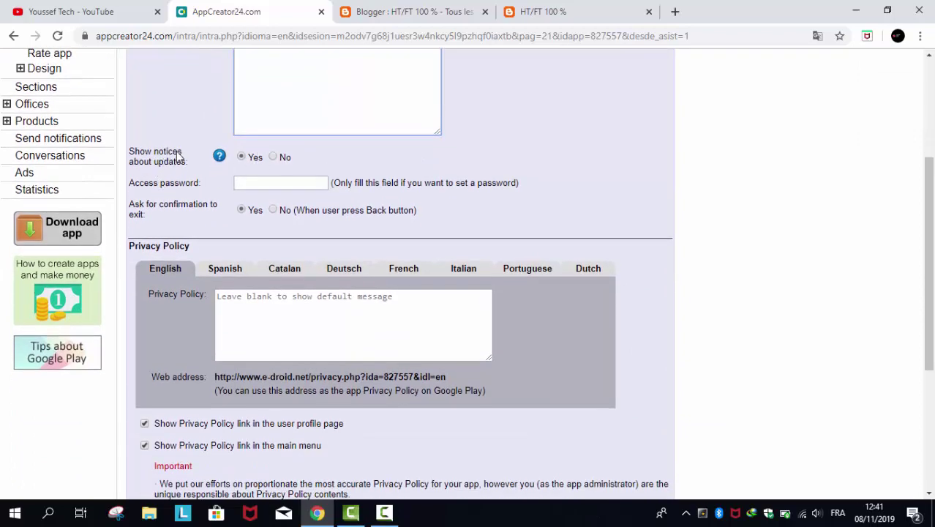
{"action": "scroll", "coordinate": [284, 213], "scroll_direction": "down", "scroll_amount": 1}
{"action": "scroll", "coordinate": [284, 213], "scroll_direction": "down", "scroll_amount": 3}
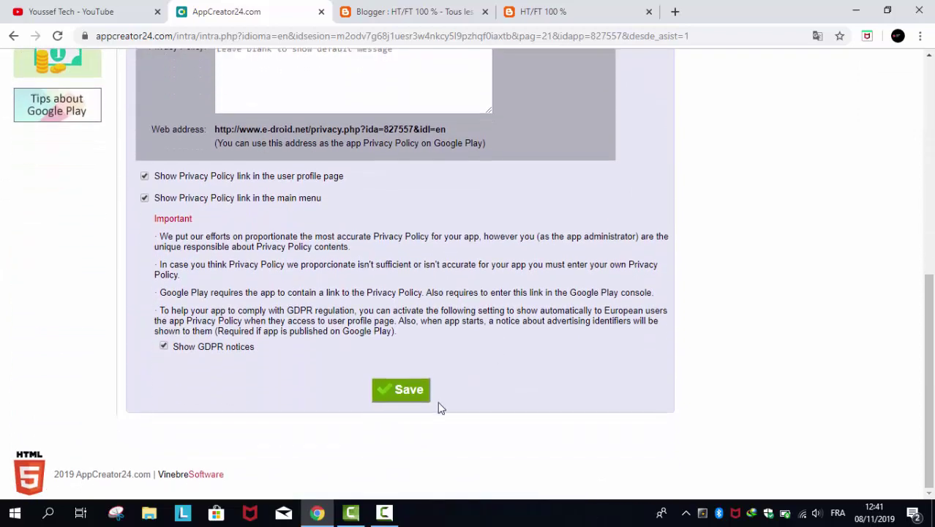
{"action": "left_click", "coordinate": [411, 390]}
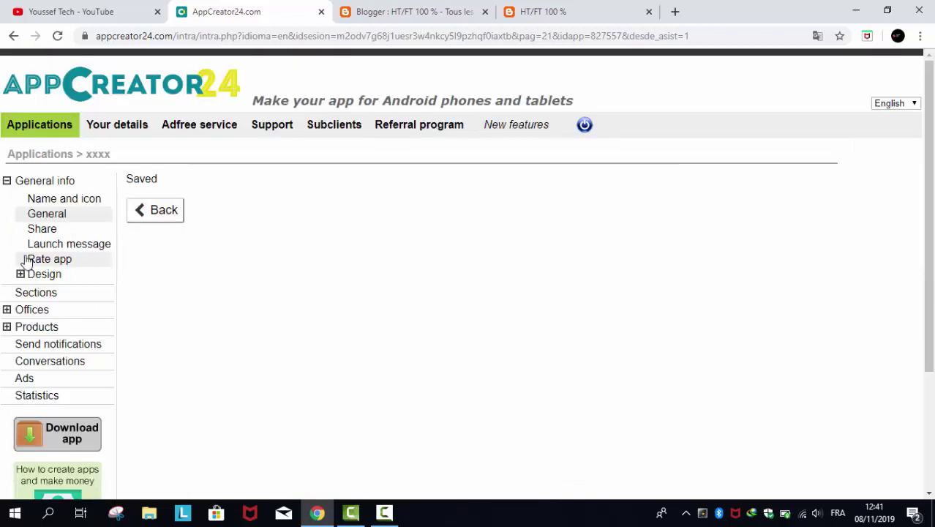
Step: Look over the Share title and message text, leaving them unchanged
{"action": "left_click", "coordinate": [42, 232]}
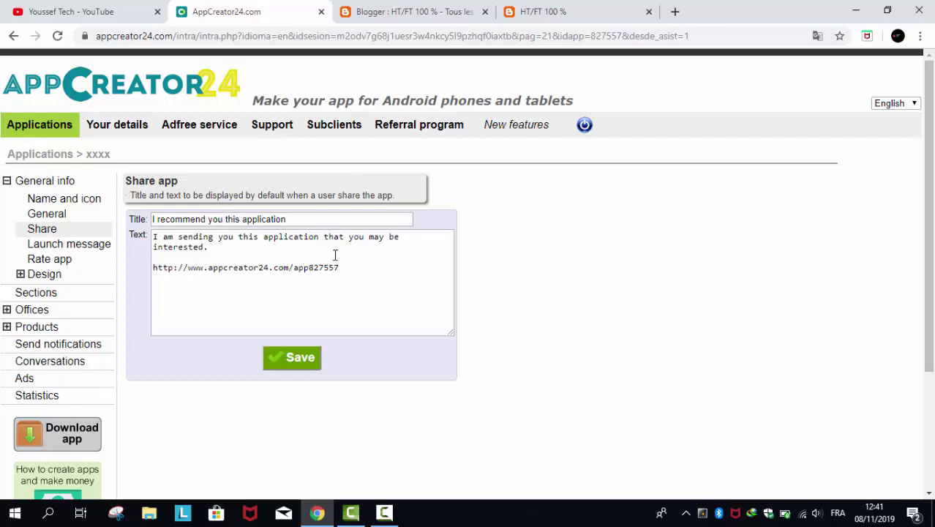
{"action": "left_click", "coordinate": [298, 219]}
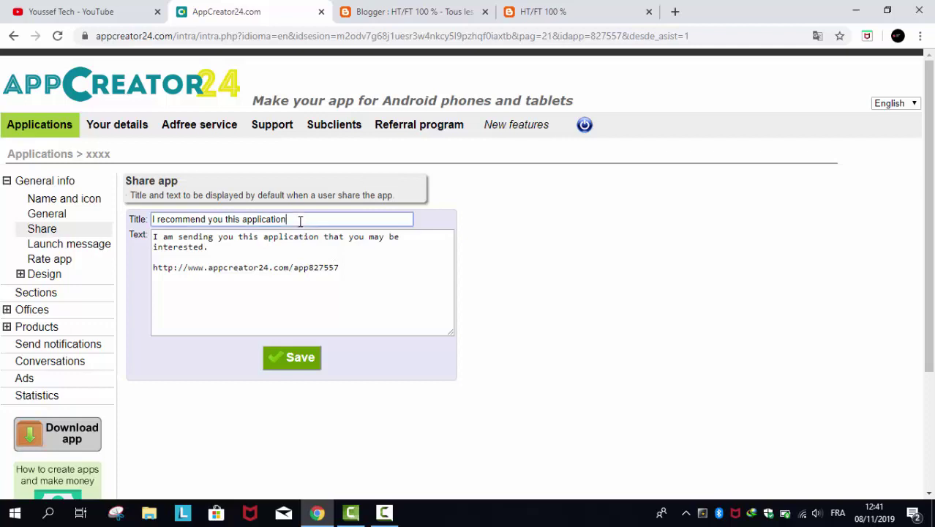
{"action": "left_click", "coordinate": [318, 282]}
{"action": "left_click", "coordinate": [545, 251]}
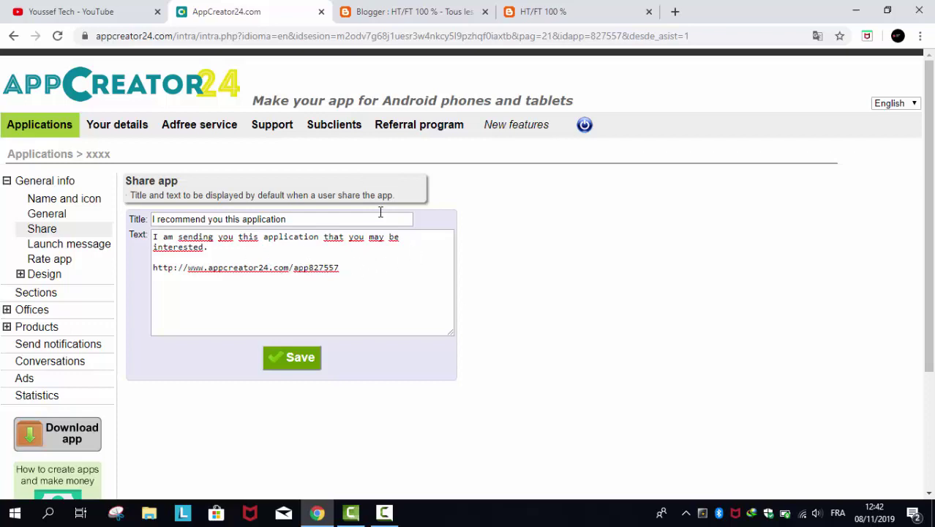
Step: Check the Launch message settings, then view the Rate app in Google Play settings
{"action": "left_click", "coordinate": [63, 247]}
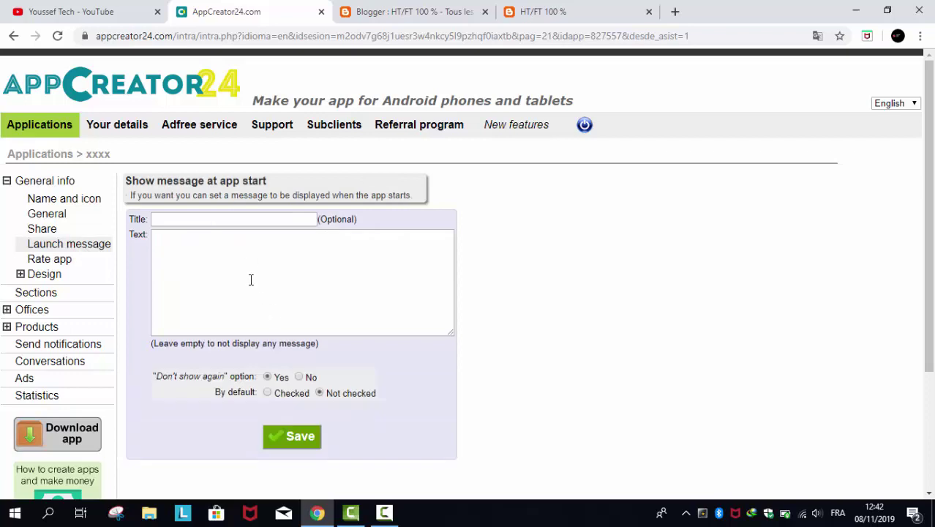
{"action": "scroll", "coordinate": [92, 243], "scroll_direction": "down", "scroll_amount": 1}
{"action": "left_click", "coordinate": [69, 194]}
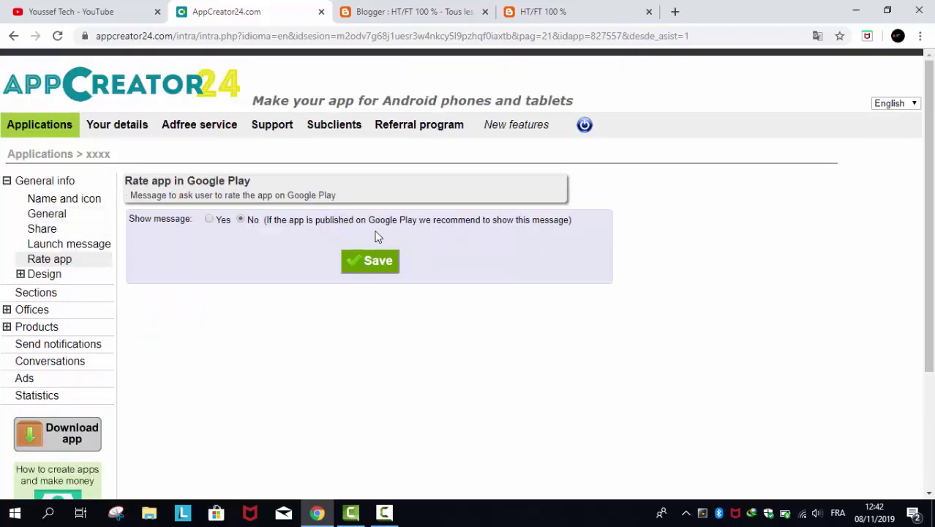
Step: Review the app's style and colours, font type, main menu type and top menu icon settings
{"action": "left_click", "coordinate": [51, 274]}
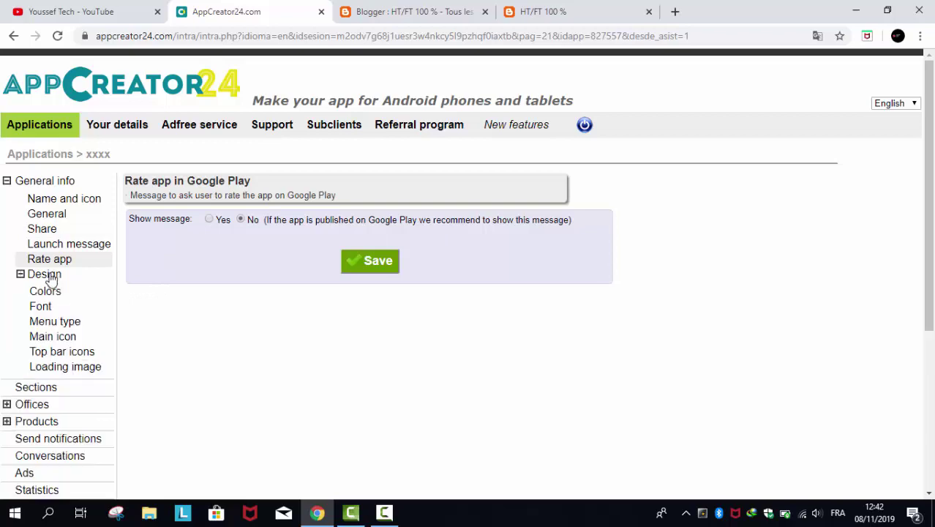
{"action": "scroll", "coordinate": [53, 273], "scroll_direction": "down", "scroll_amount": 2}
{"action": "left_click", "coordinate": [55, 157]}
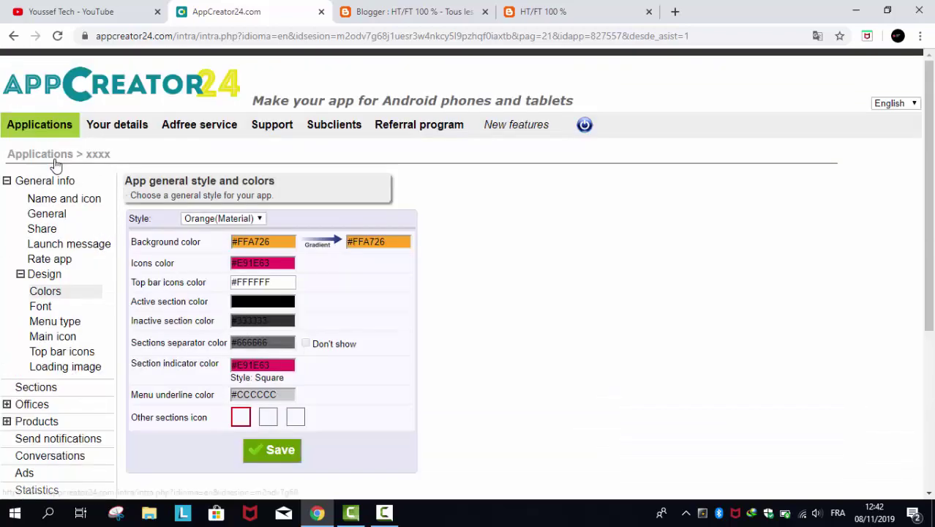
{"action": "scroll", "coordinate": [293, 212], "scroll_direction": "down", "scroll_amount": 1}
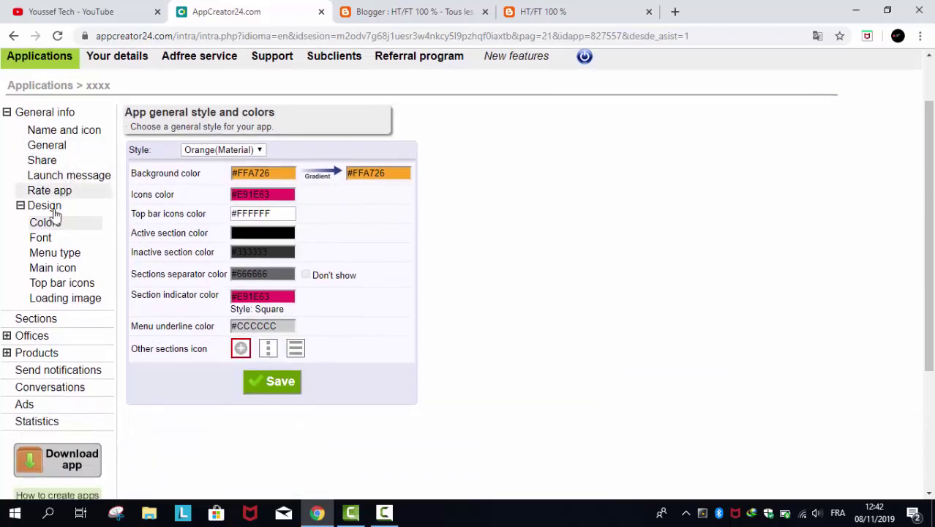
{"action": "left_click", "coordinate": [41, 241]}
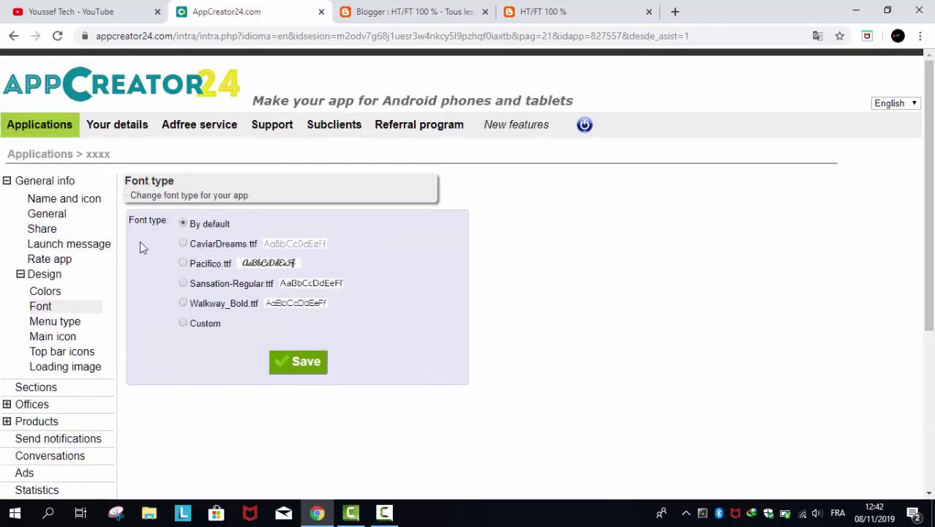
{"action": "left_click", "coordinate": [59, 325]}
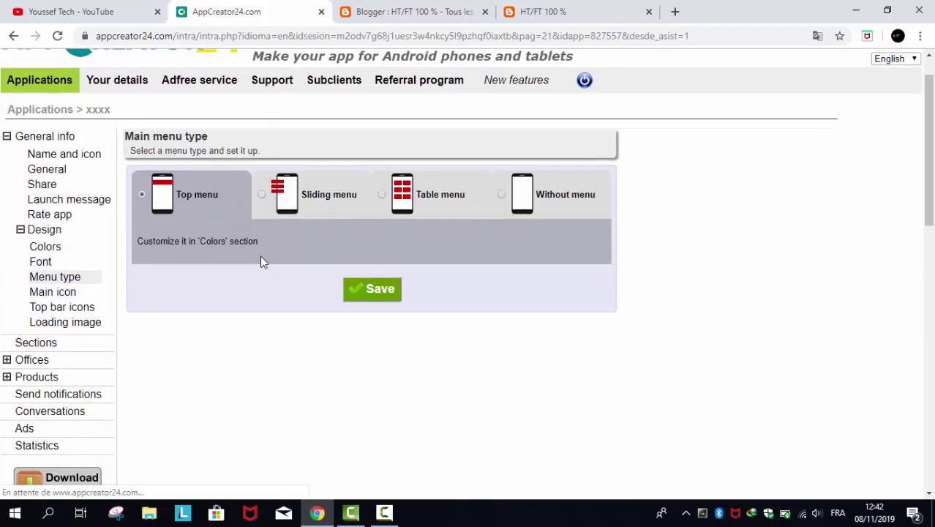
{"action": "scroll", "coordinate": [260, 256], "scroll_direction": "down", "scroll_amount": 1}
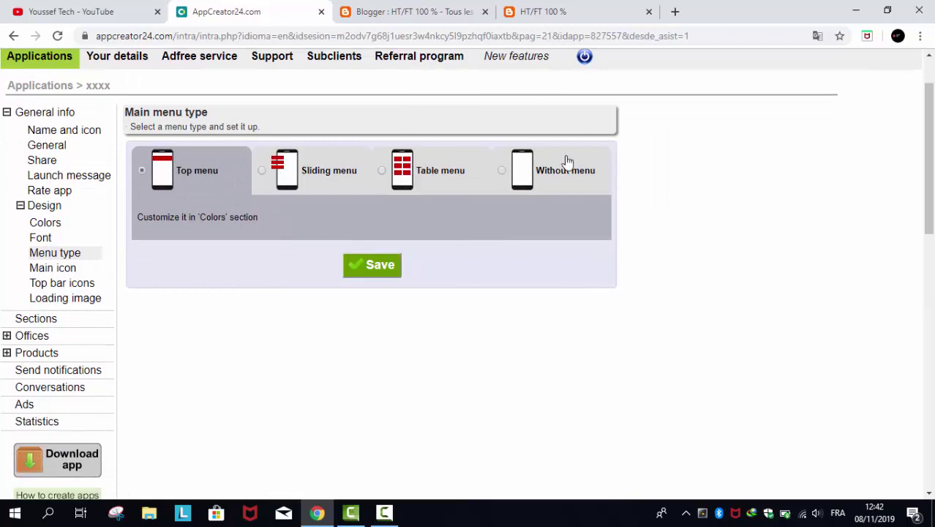
{"action": "left_click", "coordinate": [41, 270]}
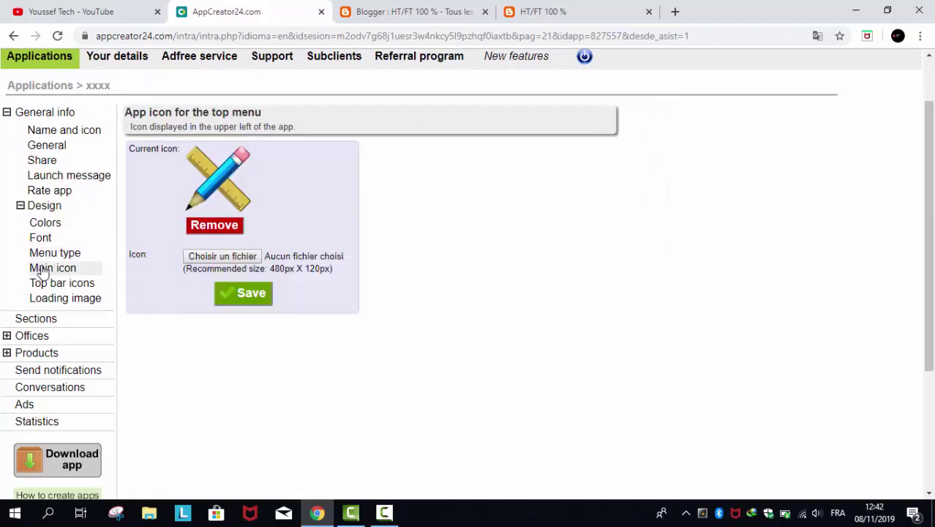
Step: Check the top bar icons and loading image, keeping splash duration at 2 seconds, then view Sections
{"action": "scroll", "coordinate": [73, 276], "scroll_direction": "down", "scroll_amount": 1}
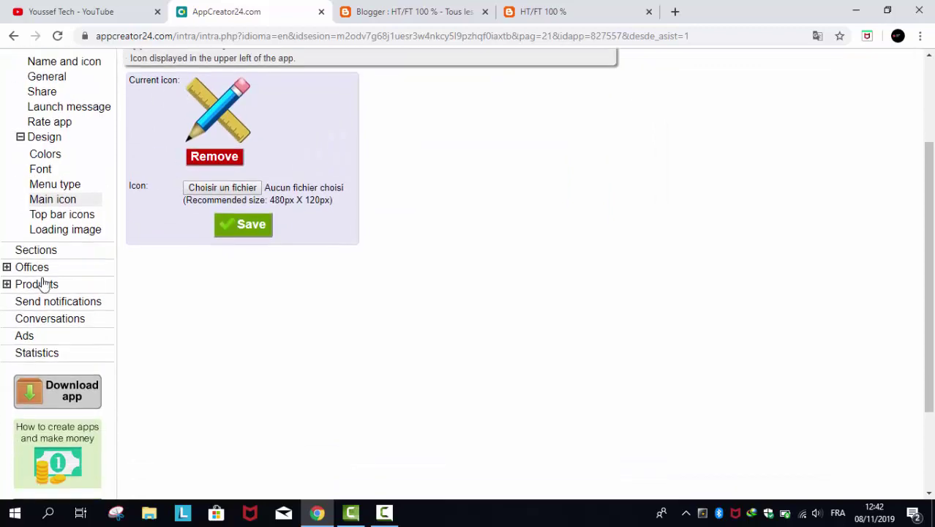
{"action": "left_click", "coordinate": [77, 215]}
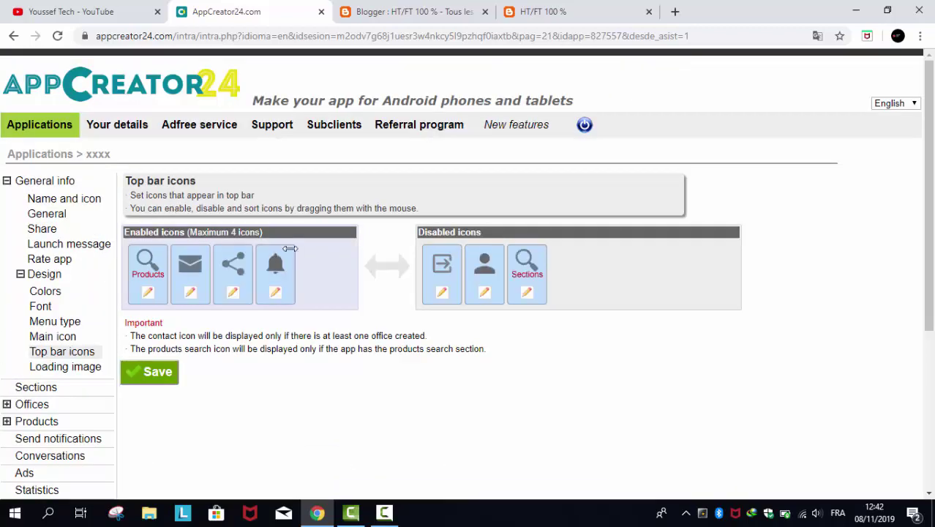
{"action": "scroll", "coordinate": [418, 292], "scroll_direction": "down", "scroll_amount": 1}
{"action": "scroll", "coordinate": [378, 189], "scroll_direction": "down", "scroll_amount": 1}
{"action": "scroll", "coordinate": [508, 196], "scroll_direction": "up", "scroll_amount": 1}
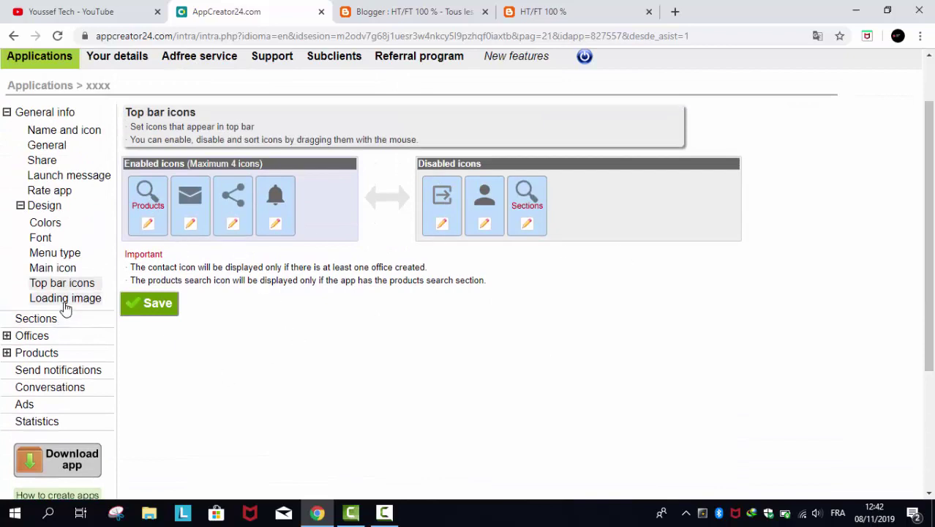
{"action": "left_click", "coordinate": [38, 299]}
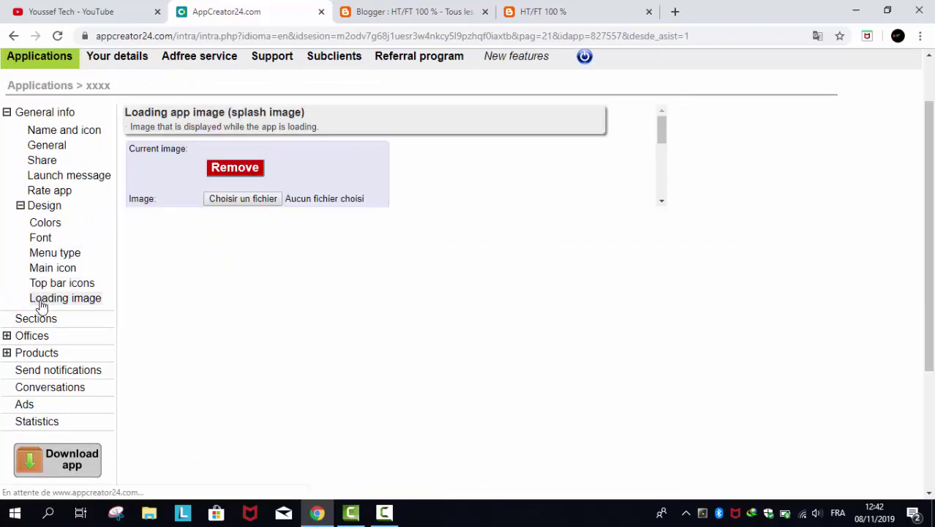
{"action": "scroll", "coordinate": [328, 194], "scroll_direction": "down", "scroll_amount": 1}
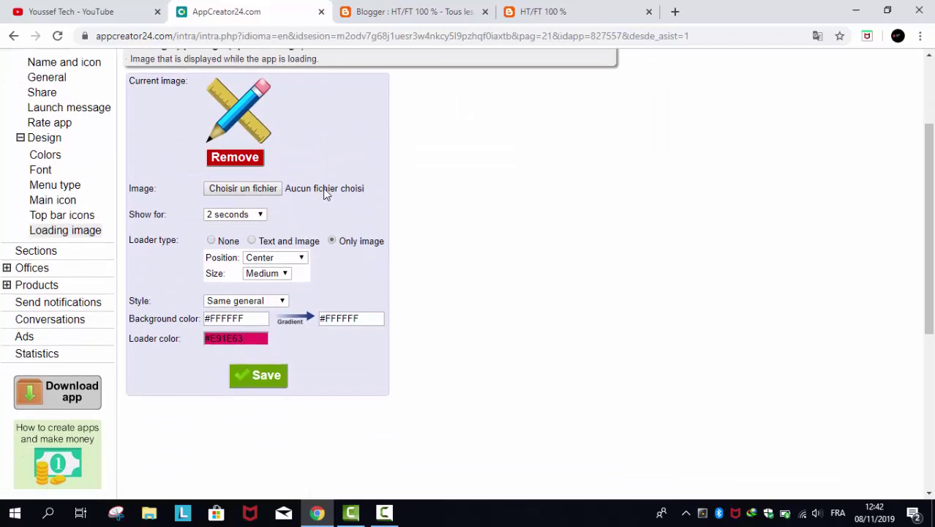
{"action": "scroll", "coordinate": [255, 136], "scroll_direction": "up", "scroll_amount": 1}
{"action": "scroll", "coordinate": [258, 298], "scroll_direction": "down", "scroll_amount": 1}
{"action": "scroll", "coordinate": [258, 297], "scroll_direction": "down", "scroll_amount": 1}
{"action": "scroll", "coordinate": [292, 256], "scroll_direction": "up", "scroll_amount": 1}
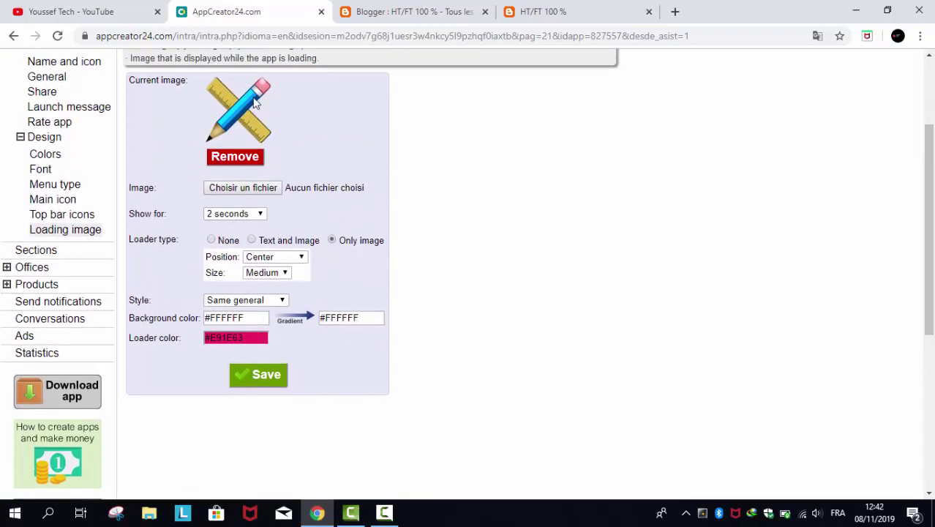
{"action": "left_click", "coordinate": [227, 214]}
{"action": "left_click", "coordinate": [226, 223]}
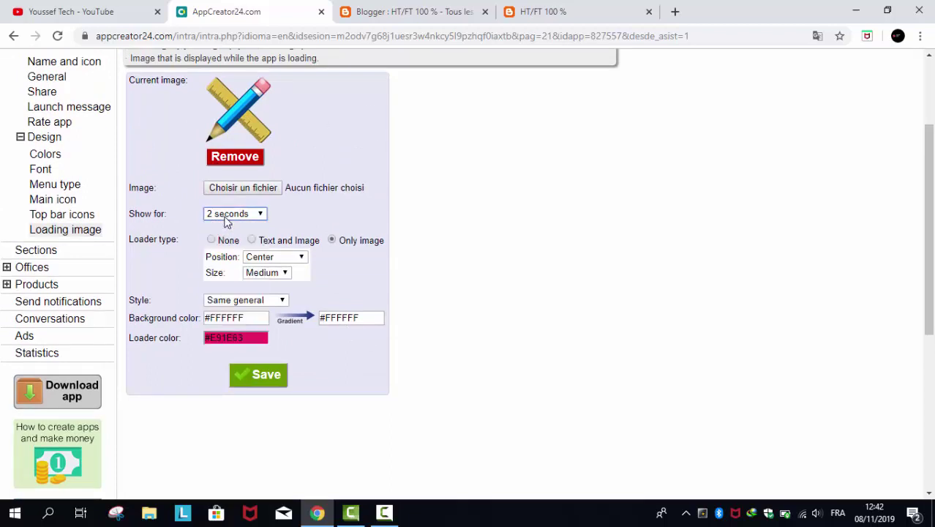
{"action": "left_click", "coordinate": [42, 251]}
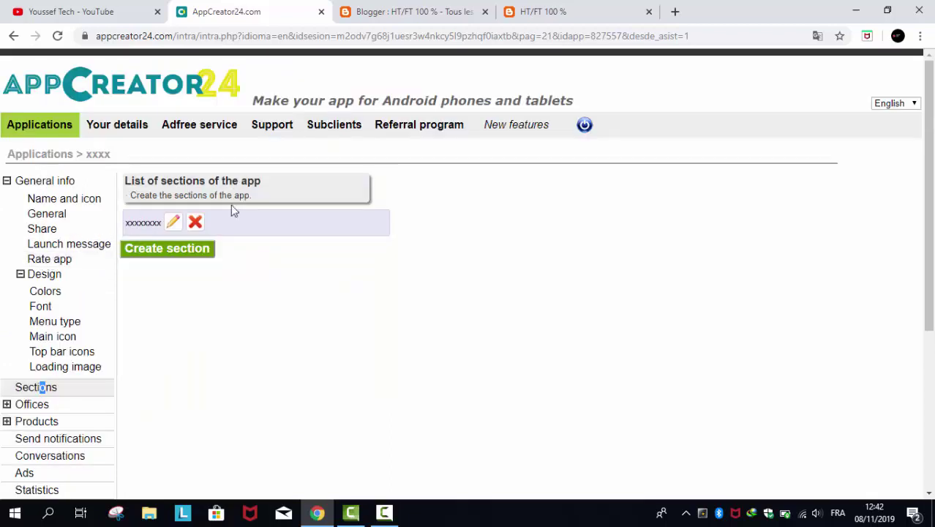
Step: Expand the Offices settings group and go to the Send notifications page
{"action": "scroll", "coordinate": [233, 210], "scroll_direction": "down", "scroll_amount": 1}
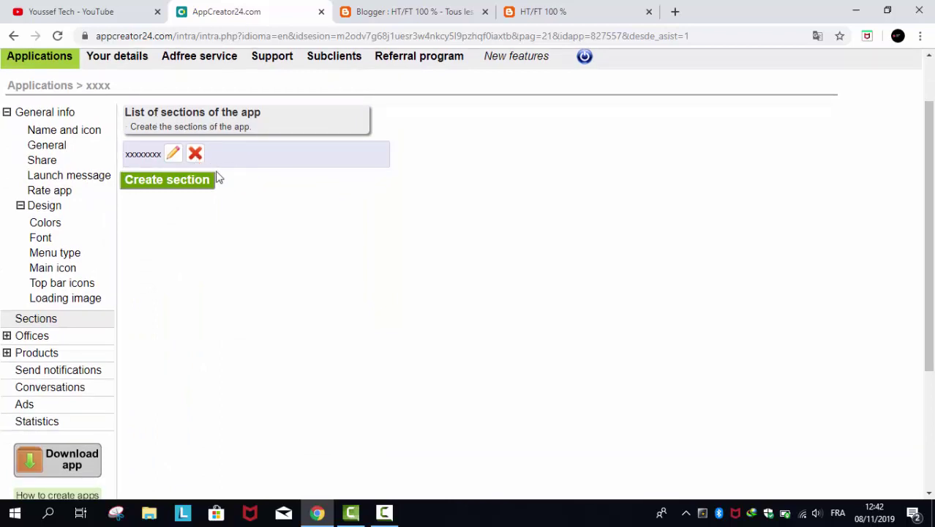
{"action": "scroll", "coordinate": [73, 247], "scroll_direction": "down", "scroll_amount": 1}
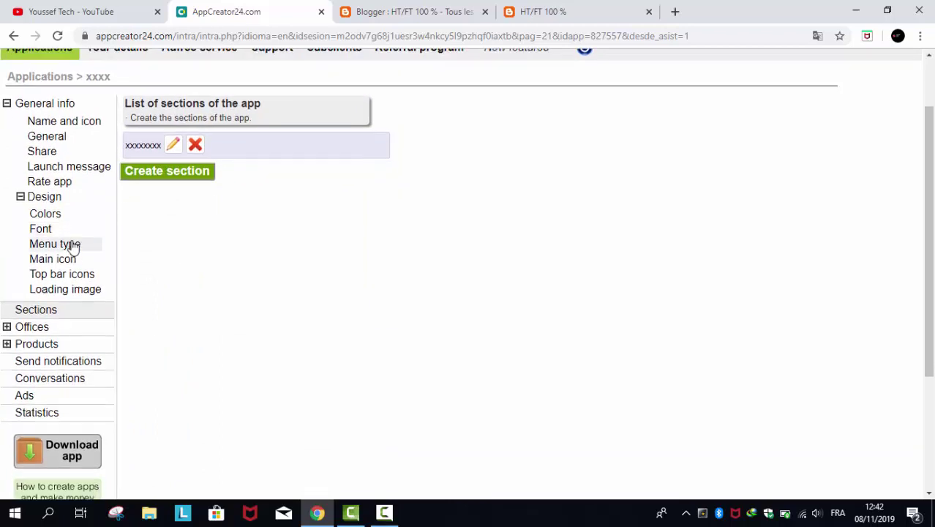
{"action": "scroll", "coordinate": [73, 248], "scroll_direction": "down", "scroll_amount": 2}
{"action": "left_click", "coordinate": [19, 200]}
{"action": "scroll", "coordinate": [13, 220], "scroll_direction": "down", "scroll_amount": 2}
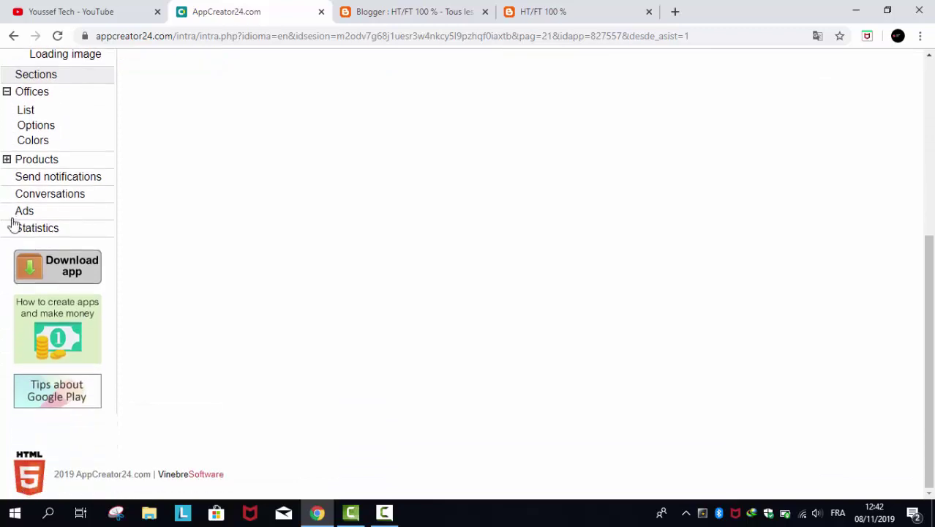
{"action": "scroll", "coordinate": [59, 161], "scroll_direction": "up", "scroll_amount": 1}
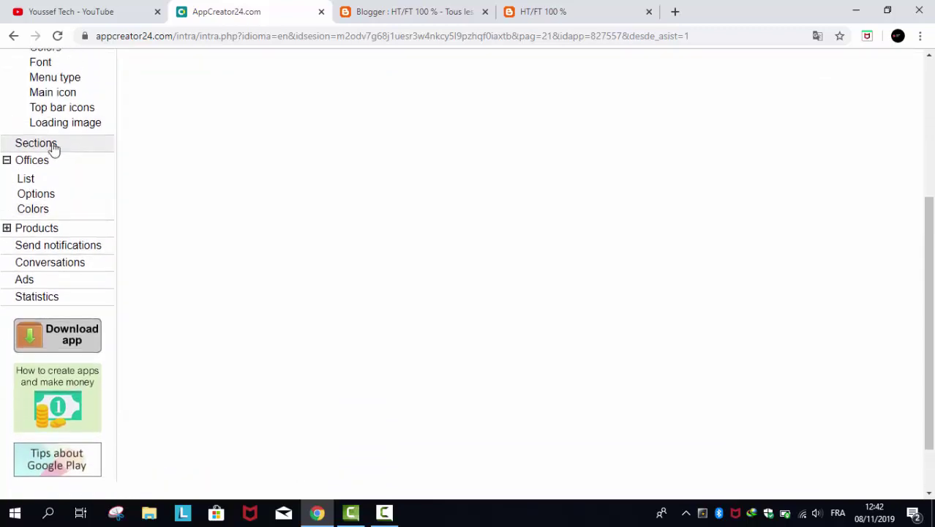
{"action": "left_click", "coordinate": [33, 247]}
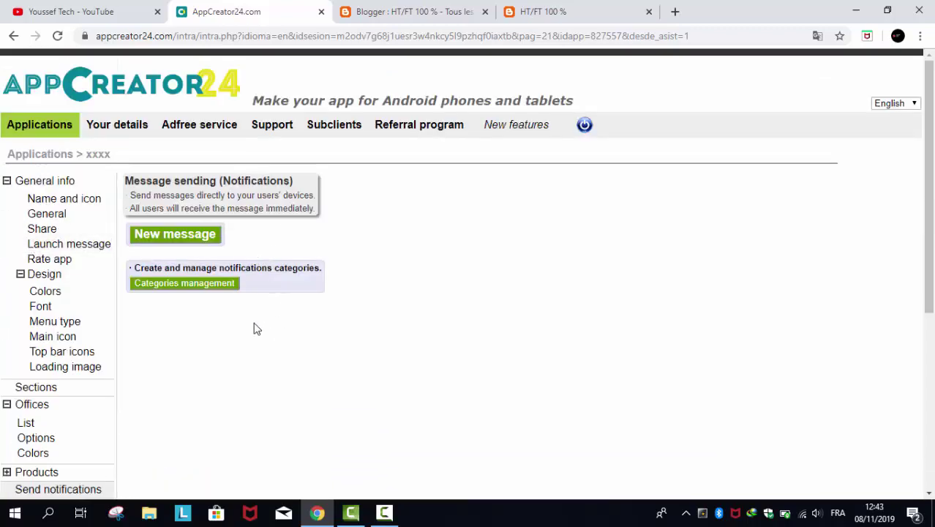
Step: Draft a new notification titled ADMIN with the saved fixed-matches subtitle, then view Conversations
{"action": "left_click", "coordinate": [176, 234]}
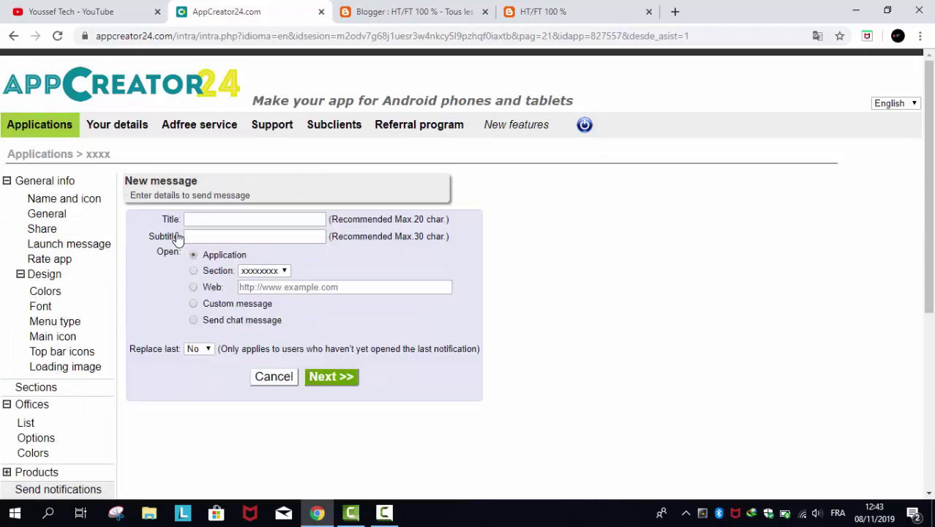
{"action": "left_click", "coordinate": [240, 223]}
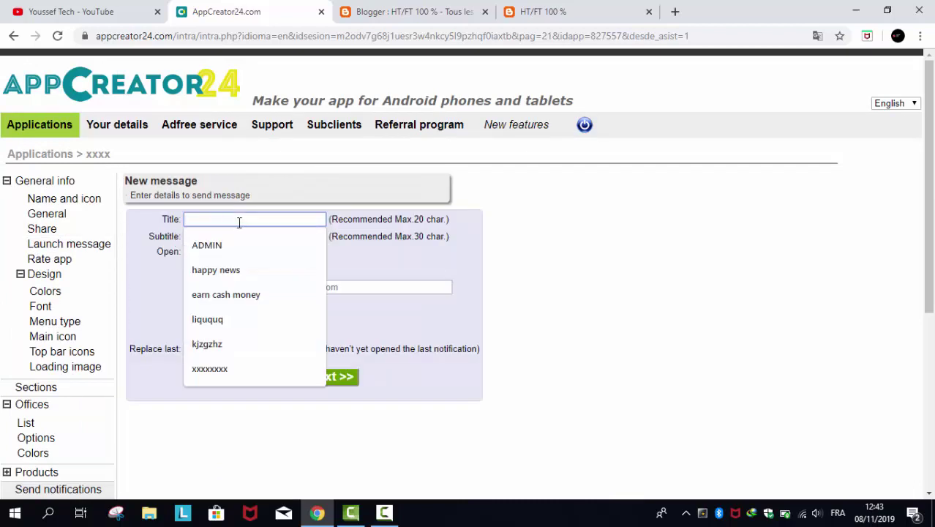
{"action": "left_click", "coordinate": [208, 245]}
{"action": "left_click", "coordinate": [216, 236]}
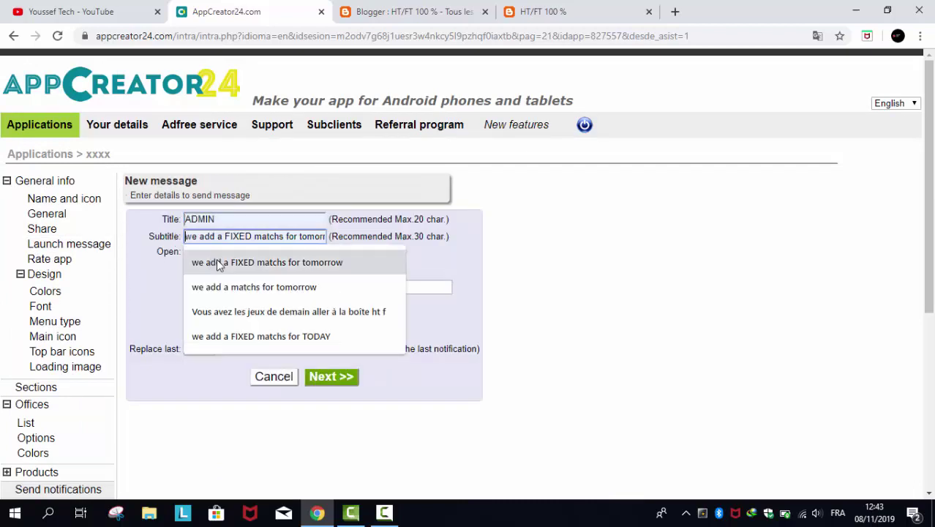
{"action": "left_click", "coordinate": [217, 261]}
{"action": "left_click", "coordinate": [326, 376]}
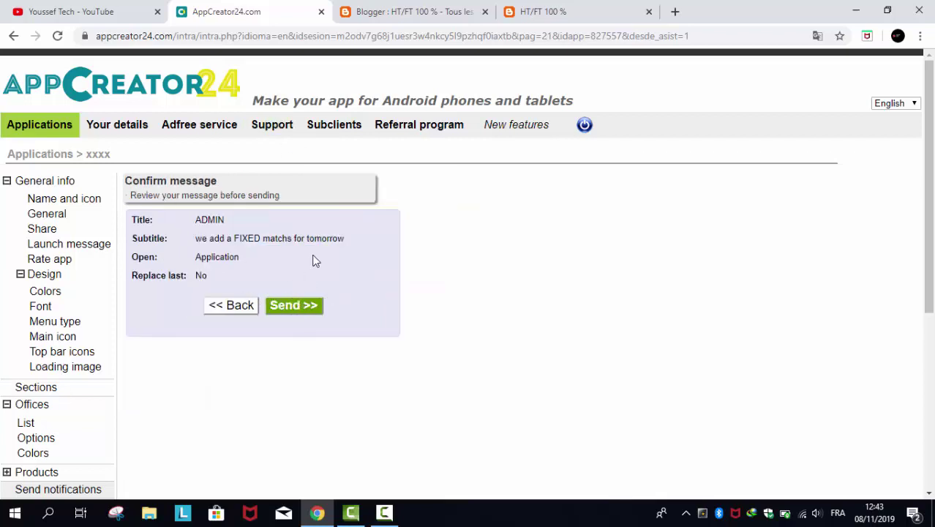
{"action": "scroll", "coordinate": [202, 288], "scroll_direction": "down", "scroll_amount": 1}
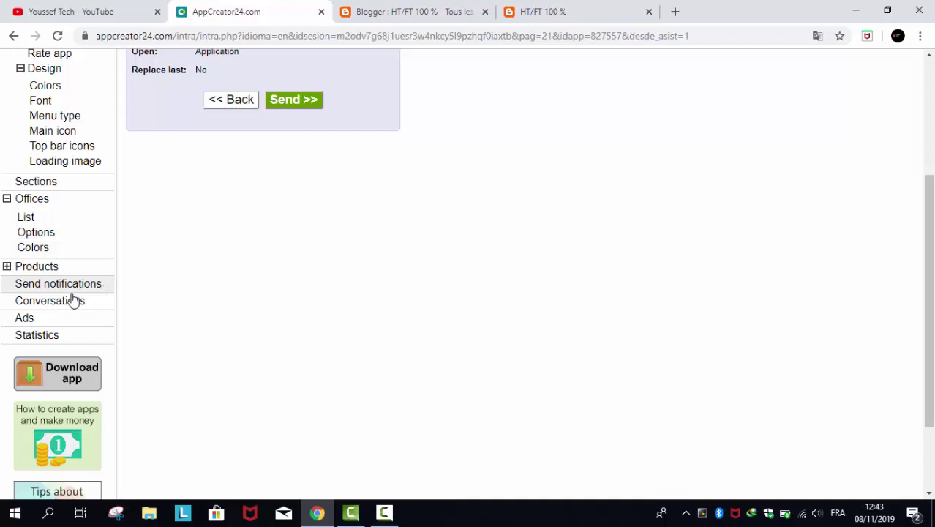
{"action": "left_click", "coordinate": [69, 304]}
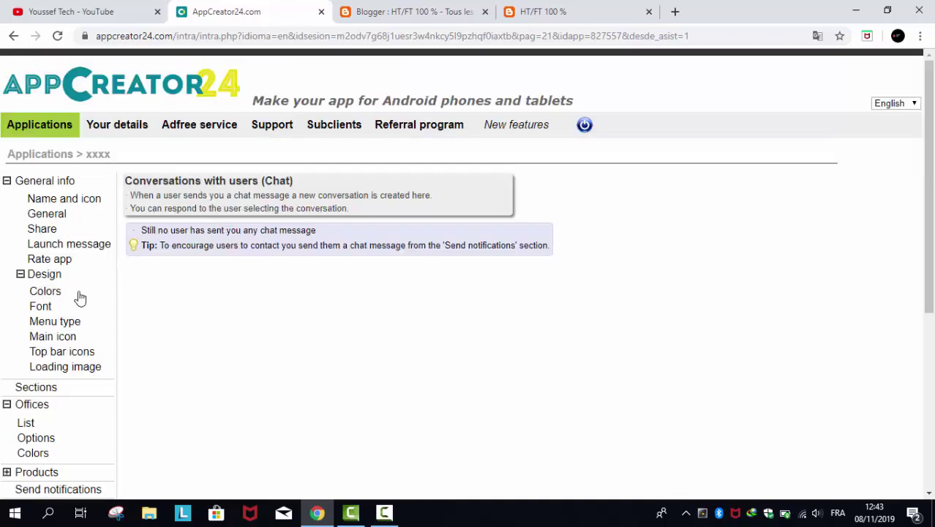
Step: Go to the app's Ads settings page and look through its ad sections
{"action": "scroll", "coordinate": [73, 300], "scroll_direction": "down", "scroll_amount": 3}
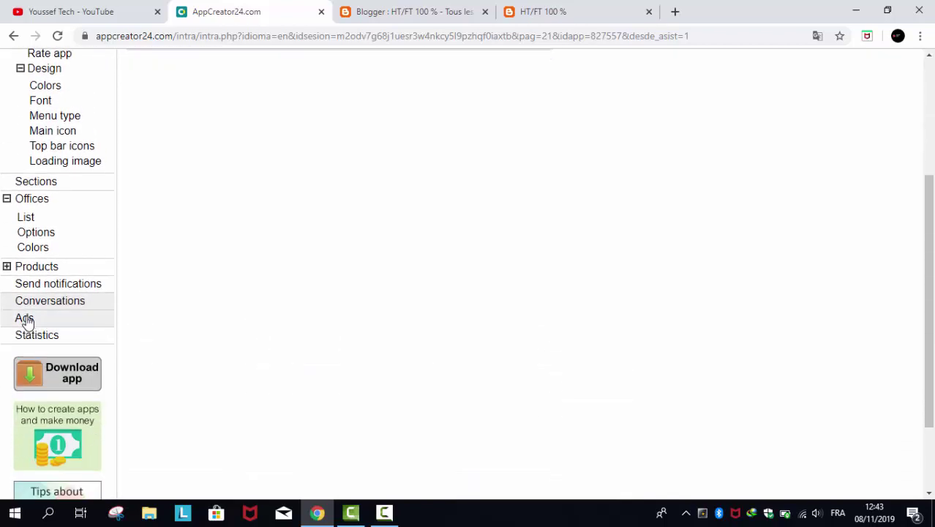
{"action": "left_click", "coordinate": [25, 322]}
{"action": "scroll", "coordinate": [377, 233], "scroll_direction": "down", "scroll_amount": 5}
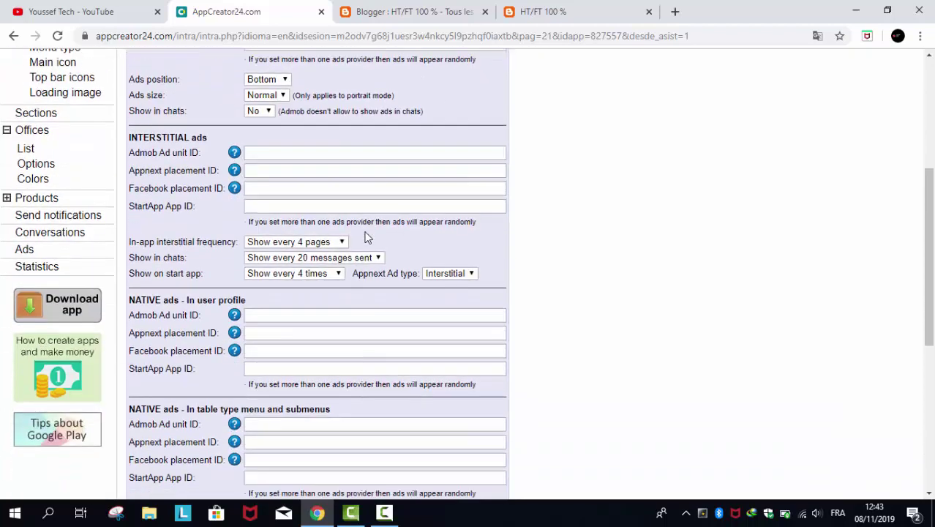
{"action": "scroll", "coordinate": [366, 234], "scroll_direction": "down", "scroll_amount": 5}
{"action": "scroll", "coordinate": [361, 215], "scroll_direction": "up", "scroll_amount": 10}
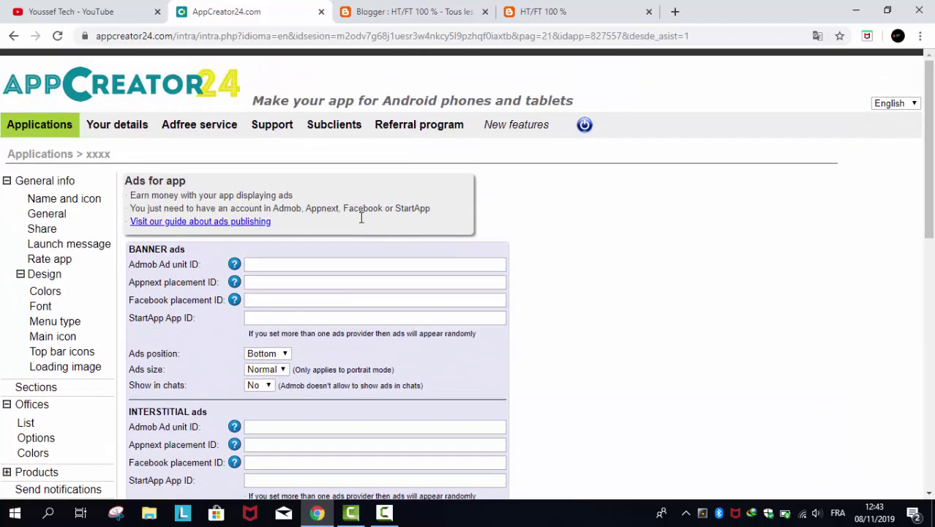
Step: Close the HT/FT 100 % and Blogger browser tabs
{"action": "left_click", "coordinate": [648, 11]}
{"action": "left_click", "coordinate": [485, 12]}
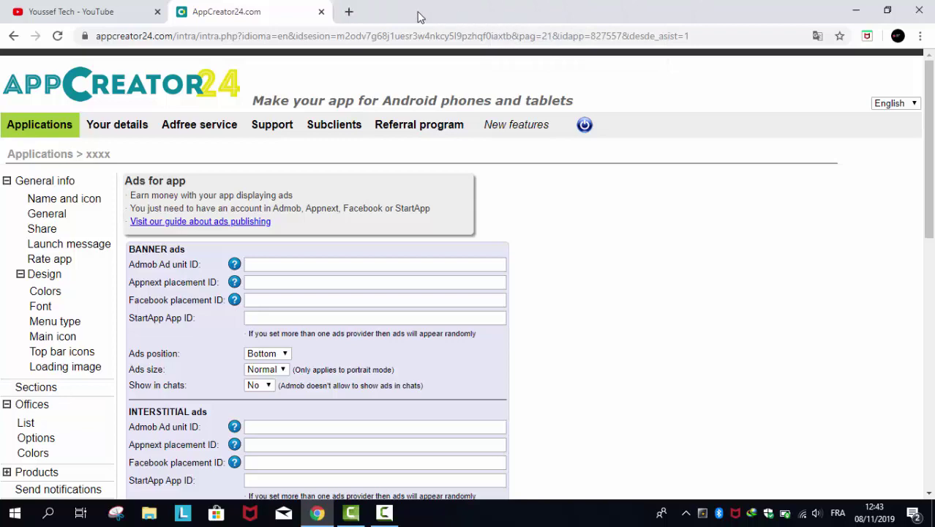
{"action": "left_click", "coordinate": [349, 12]}
Step: Search Google for 'google admob' in a new tab and sign in to the AdMob dashboard
{"action": "left_click", "coordinate": [92, 6]}
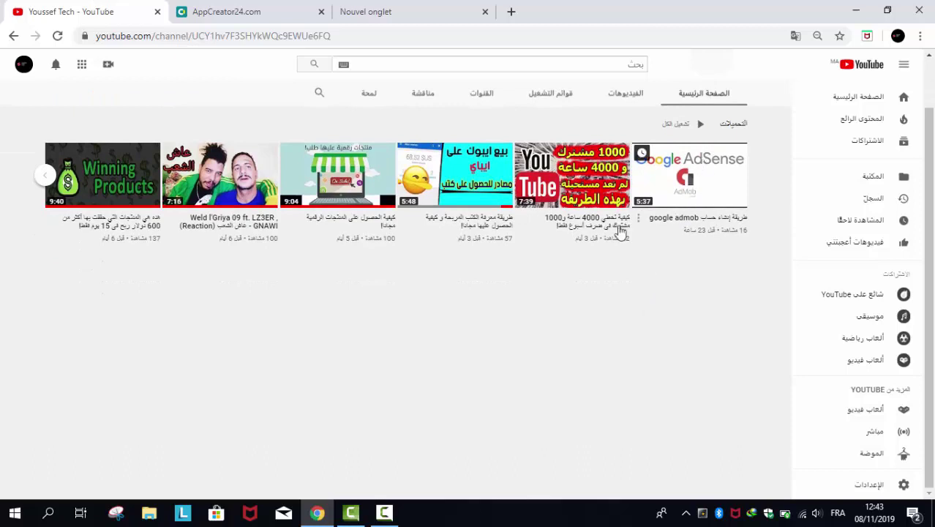
{"action": "left_click", "coordinate": [461, 10]}
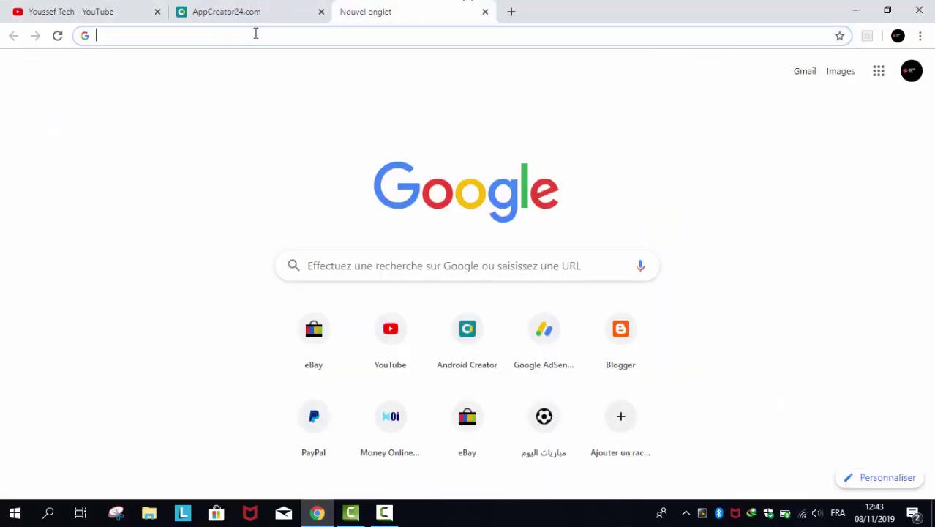
{"action": "type", "text": "goo"}
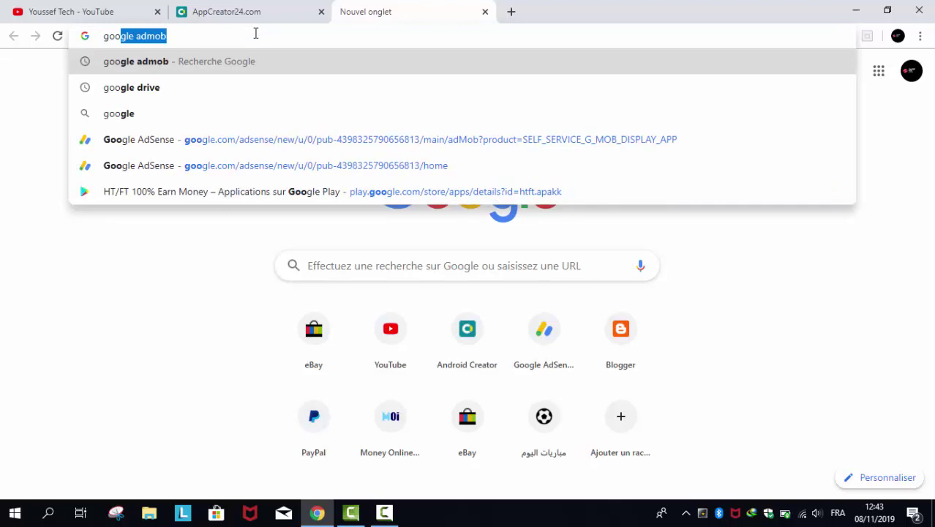
{"action": "key", "text": "Return"}
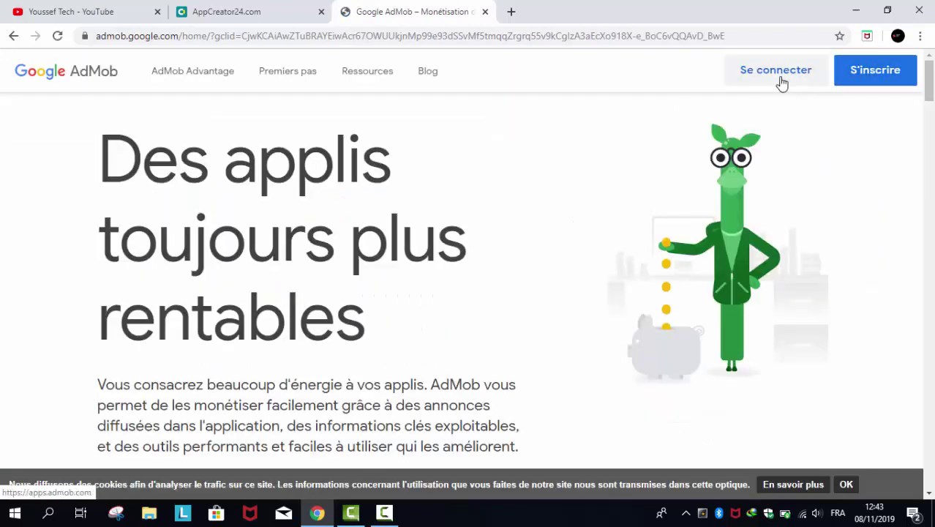
{"action": "left_click", "coordinate": [782, 83]}
{"action": "left_click", "coordinate": [485, 12]}
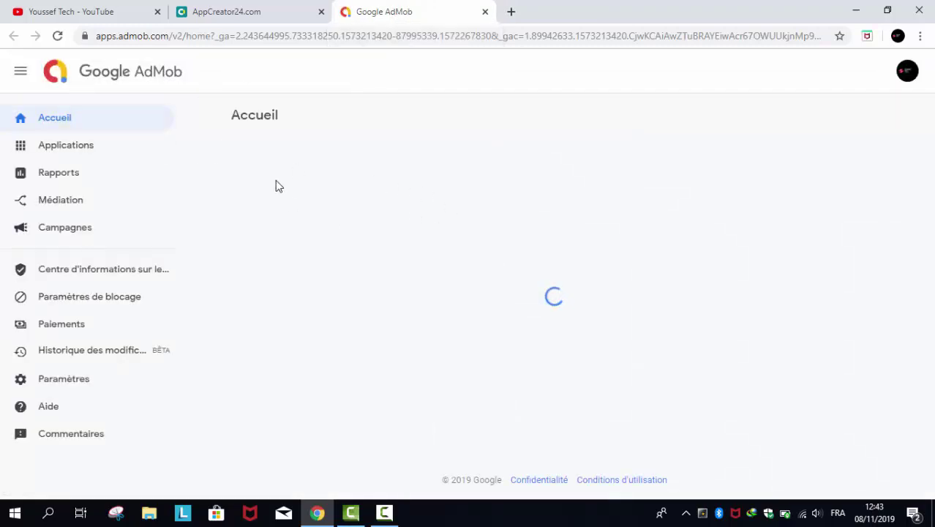
Step: Add an unpublished Android app named 'xxxxxxx' from the AdMob apps list
{"action": "left_click", "coordinate": [65, 151]}
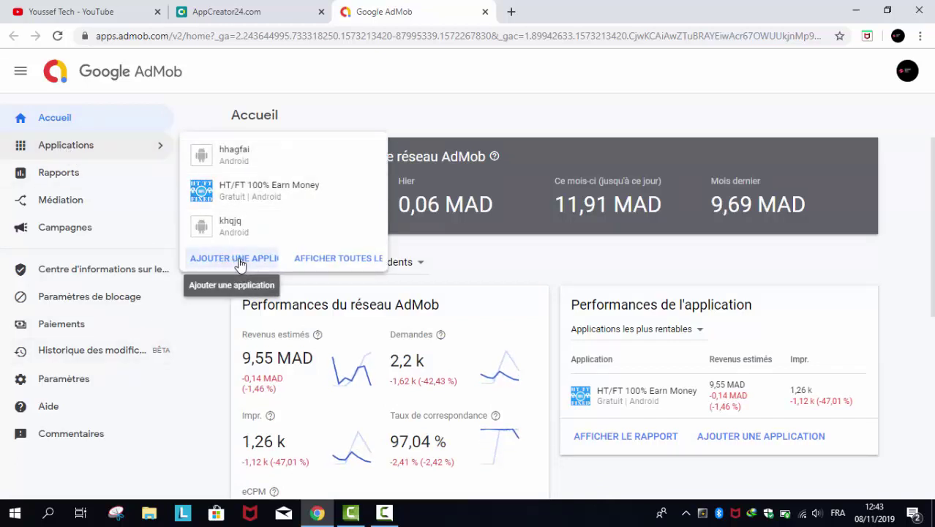
{"action": "left_click", "coordinate": [241, 264]}
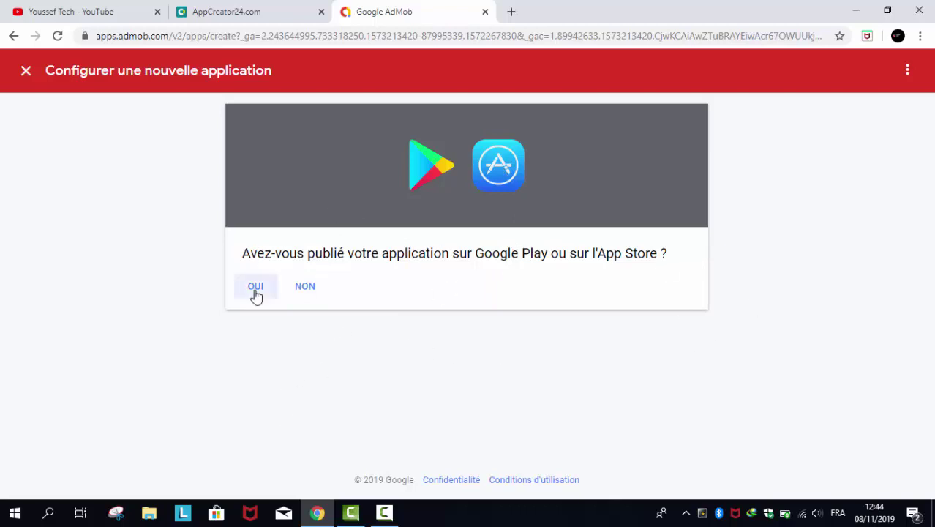
{"action": "left_click", "coordinate": [297, 293]}
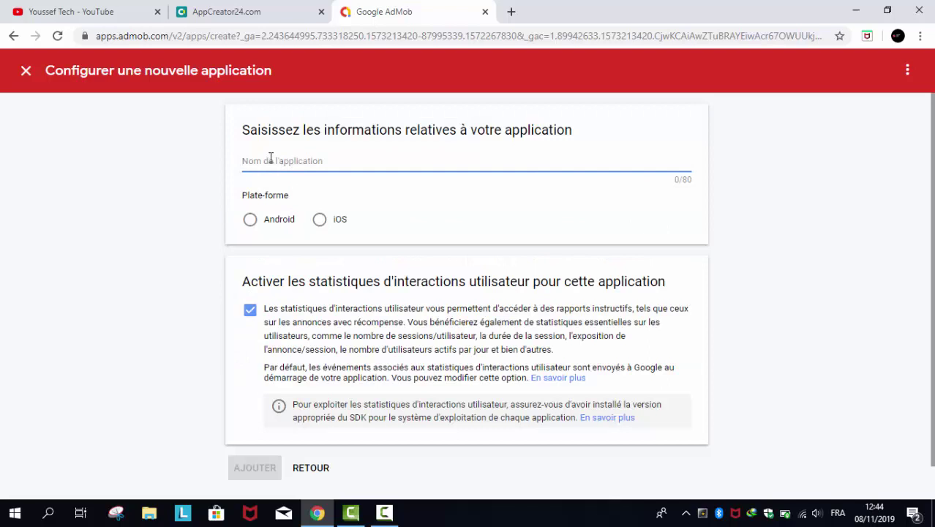
{"action": "type", "text": "xxx"}
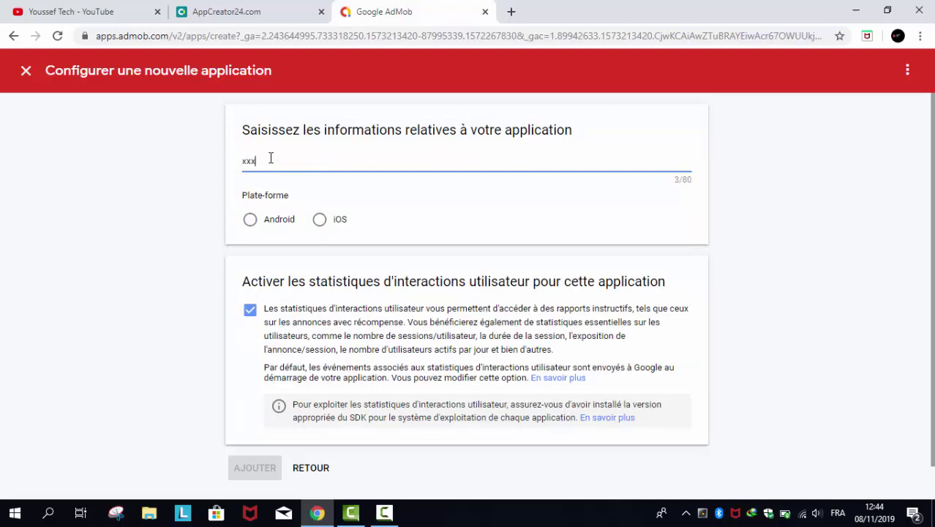
{"action": "type", "text": "xxxx"}
{"action": "scroll", "coordinate": [288, 251], "scroll_direction": "down", "scroll_amount": 1}
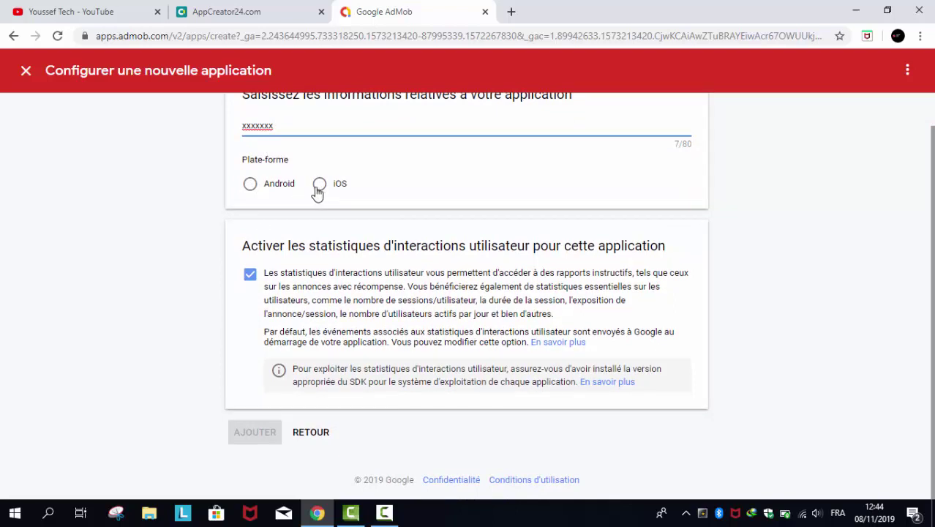
{"action": "left_click", "coordinate": [250, 182]}
{"action": "left_click", "coordinate": [251, 425]}
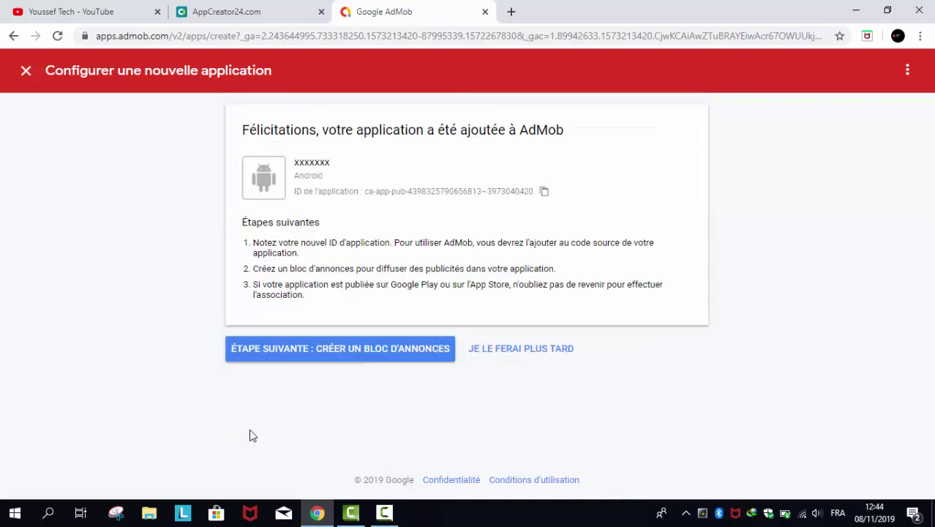
Step: Create a banner ad unit named 'xxx' for the new app
{"action": "left_click", "coordinate": [358, 350]}
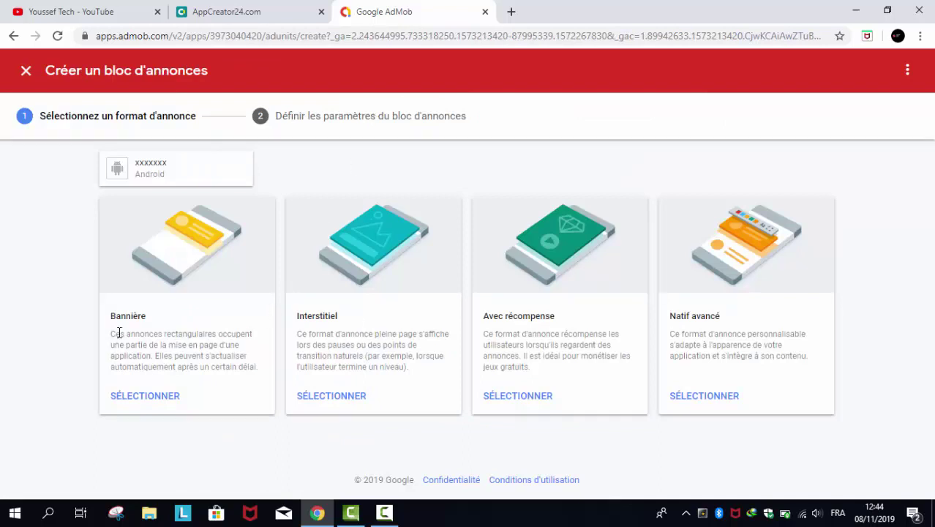
{"action": "left_click", "coordinate": [139, 399]}
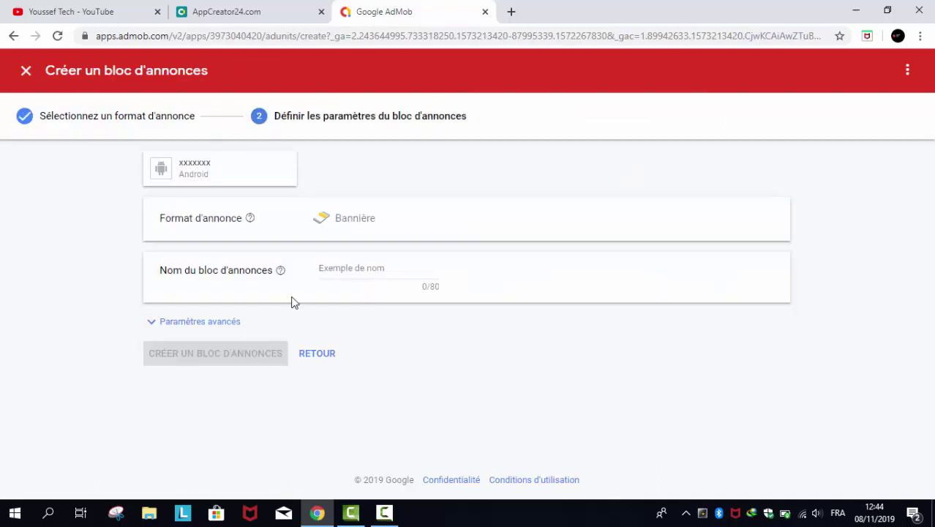
{"action": "left_click", "coordinate": [334, 265]}
{"action": "type", "text": "xxx"}
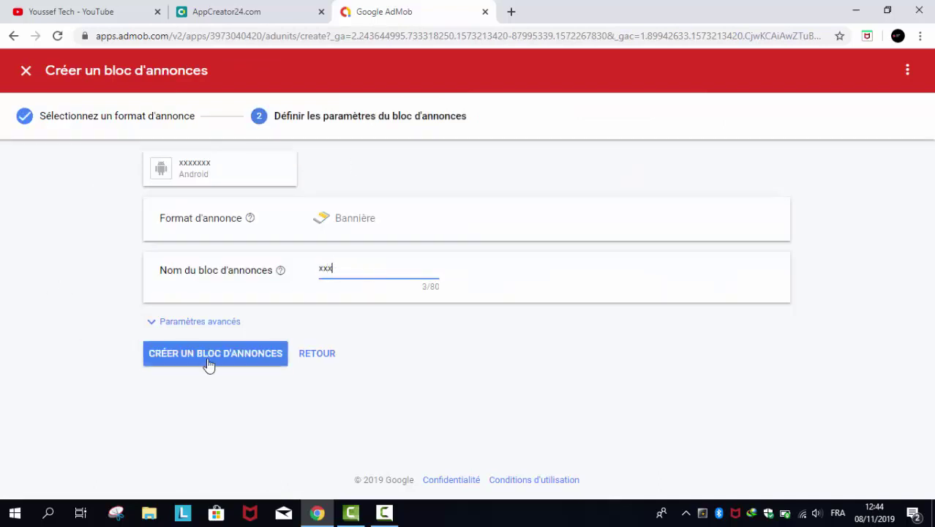
{"action": "left_click", "coordinate": [206, 359]}
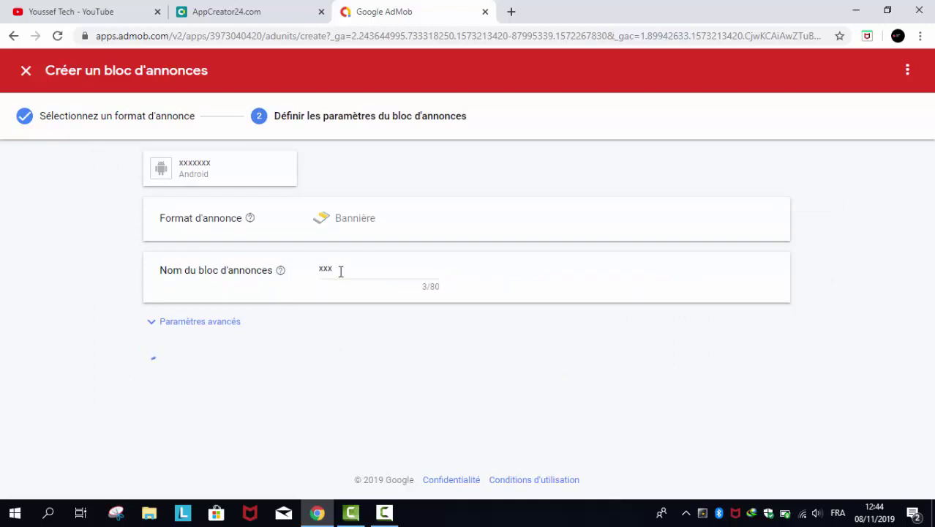
Step: Copy the new banner ad unit ID
{"action": "scroll", "coordinate": [381, 329], "scroll_direction": "down", "scroll_amount": 1}
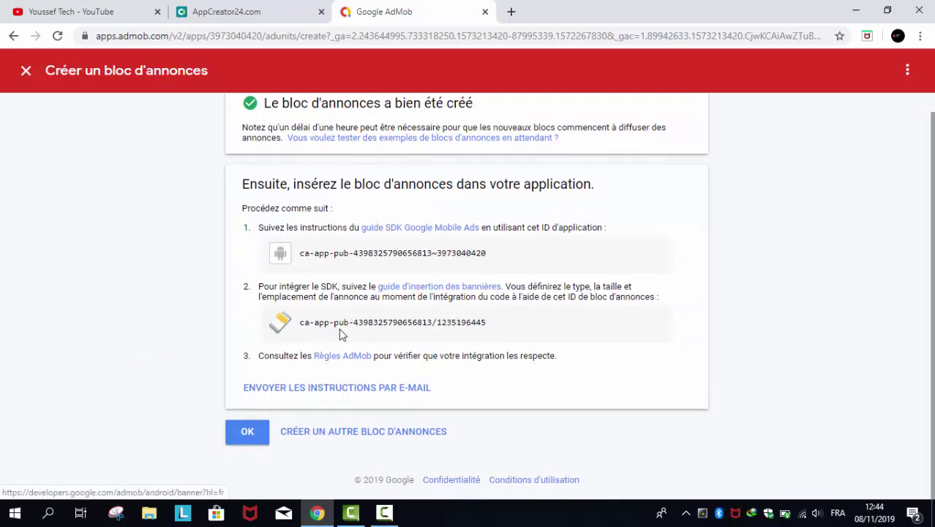
{"action": "left_click", "coordinate": [307, 323]}
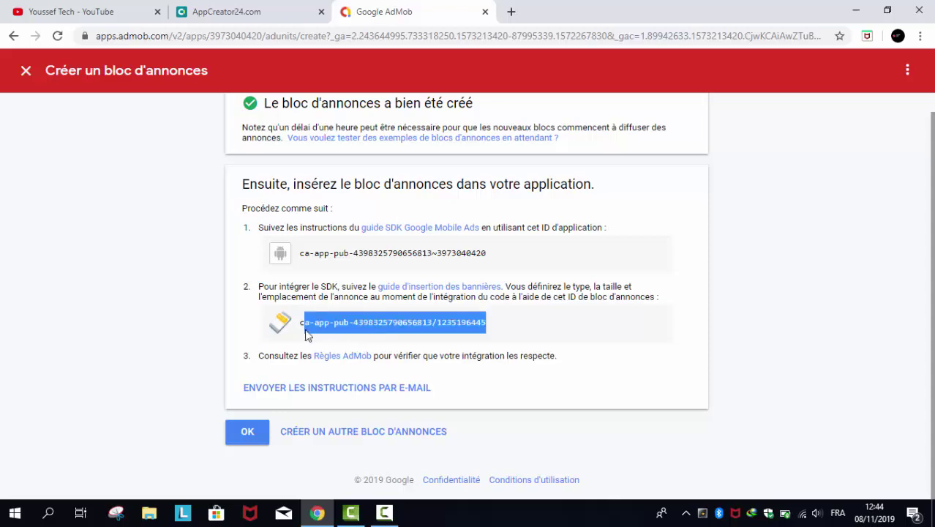
{"action": "right_click", "coordinate": [302, 323]}
{"action": "left_click", "coordinate": [322, 336]}
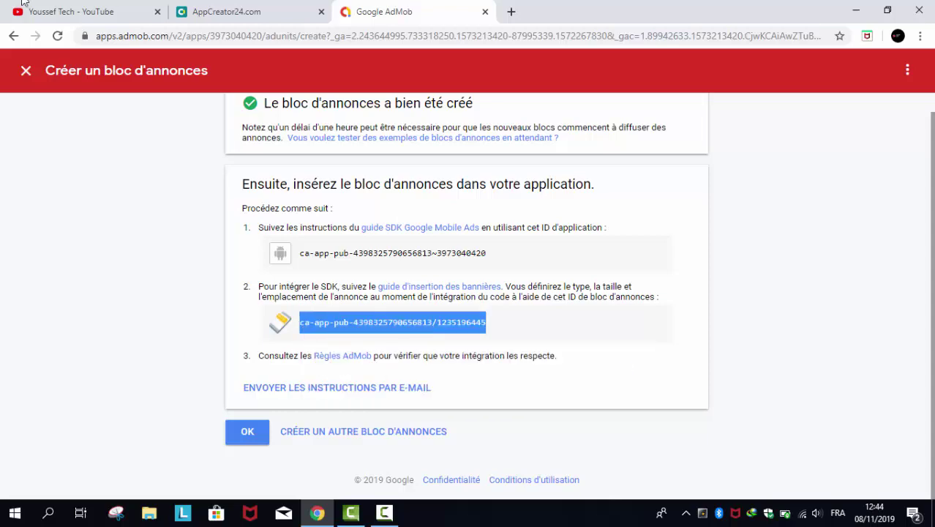
{"action": "left_click", "coordinate": [227, 12]}
Step: Paste the copied ID into AppCreator24's BANNER Admob Ad unit ID field
{"action": "double_click", "coordinate": [162, 250]}
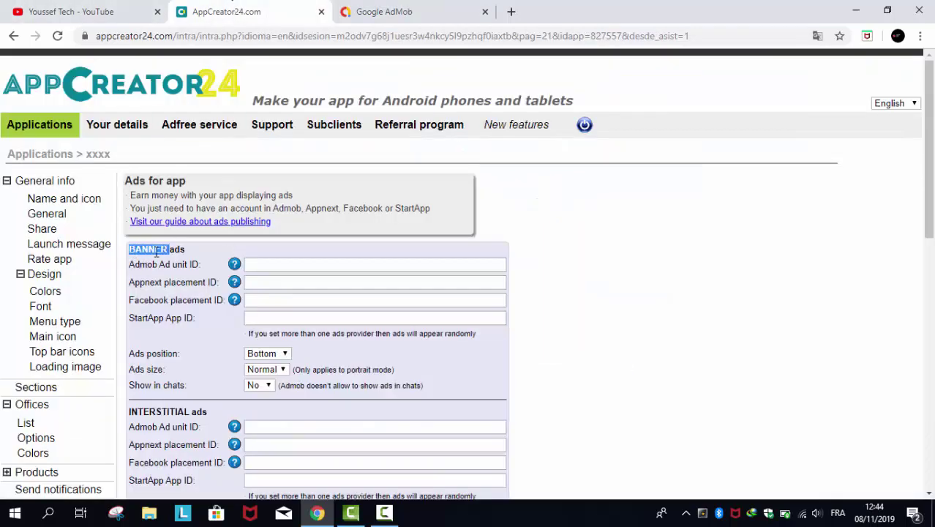
{"action": "left_click", "coordinate": [256, 265]}
{"action": "right_click", "coordinate": [301, 265]}
{"action": "left_click", "coordinate": [331, 375]}
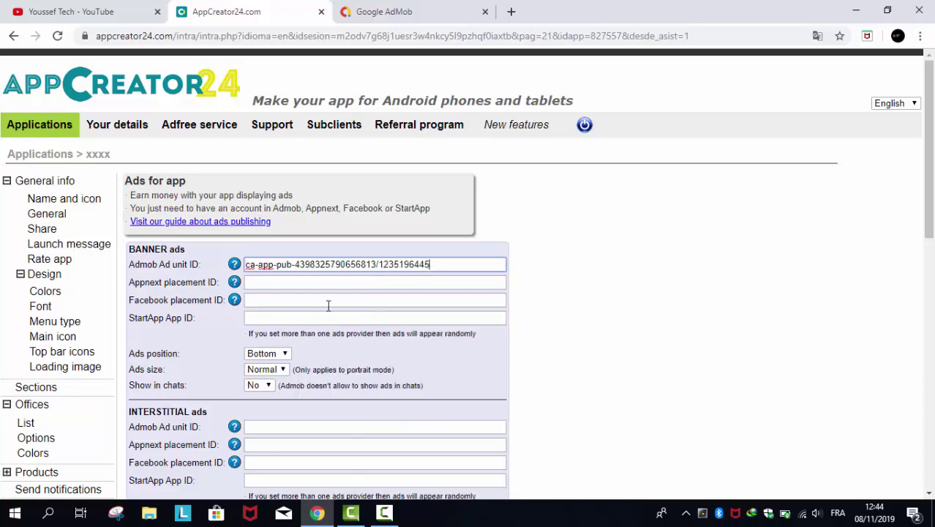
{"action": "scroll", "coordinate": [260, 313], "scroll_direction": "down", "scroll_amount": 2}
{"action": "left_click", "coordinate": [251, 293]}
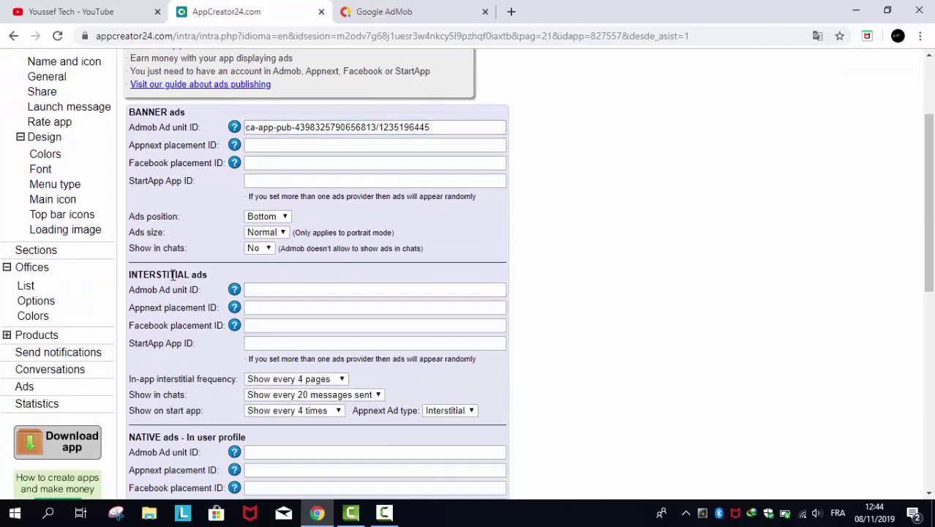
{"action": "left_click", "coordinate": [267, 291]}
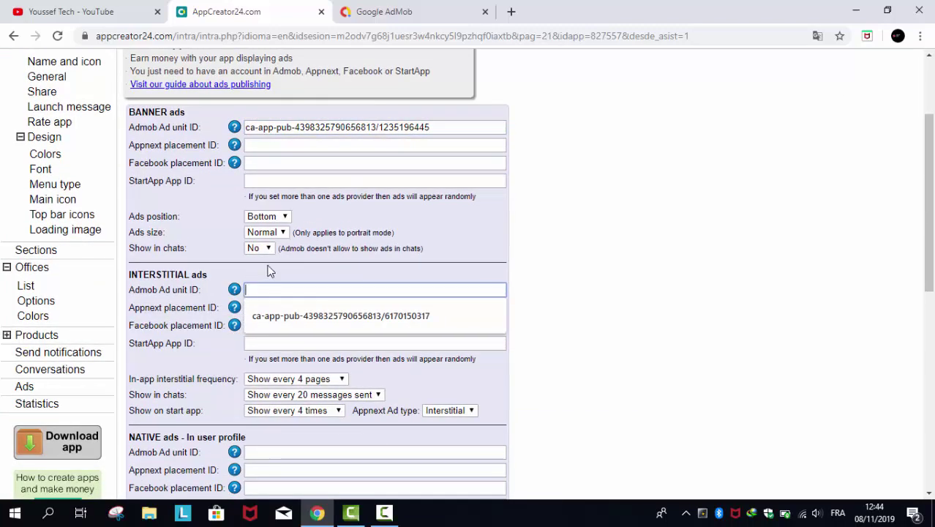
{"action": "left_click", "coordinate": [386, 9]}
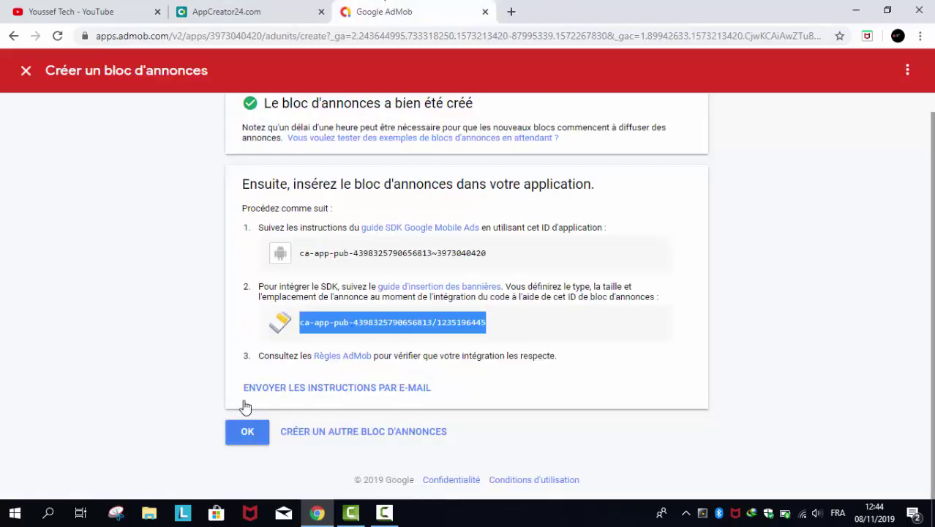
Step: Create an interstitial ad unit named 'xcx' and select its ad unit ID
{"action": "left_click", "coordinate": [315, 439]}
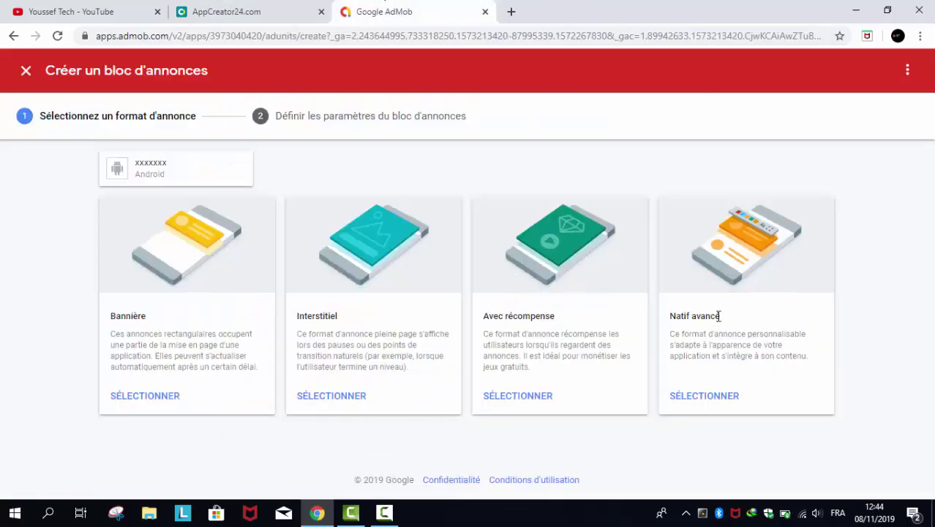
{"action": "left_click", "coordinate": [330, 396]}
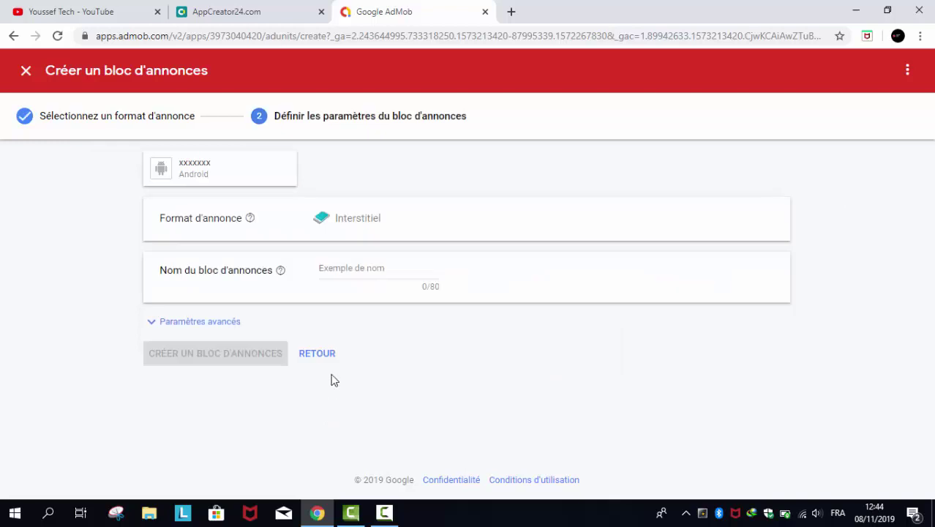
{"action": "left_click", "coordinate": [353, 269]}
{"action": "type", "text": "xcx"}
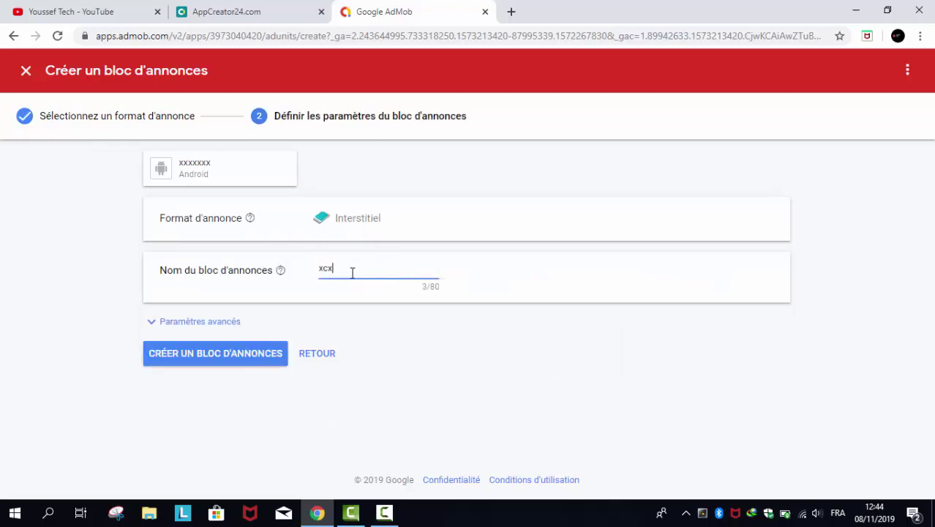
{"action": "type", "text": "x"}
{"action": "left_click", "coordinate": [236, 358]}
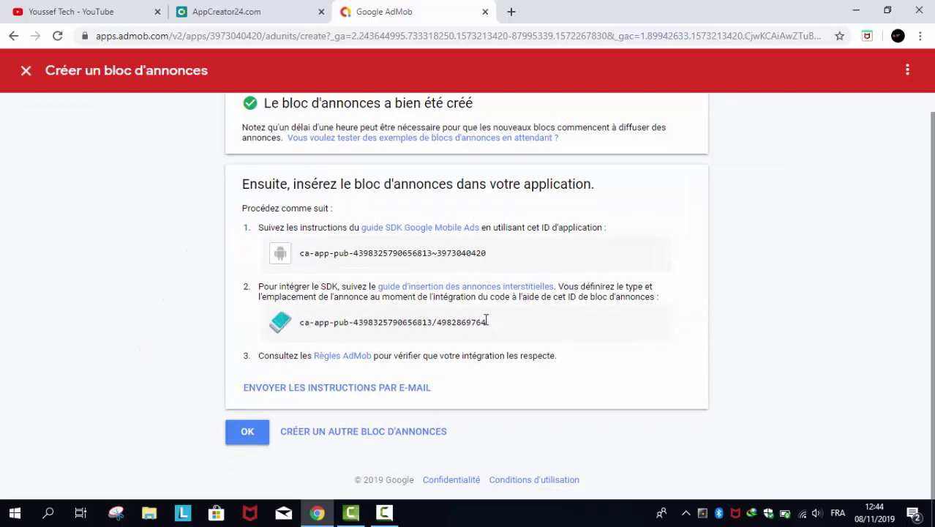
{"action": "mouse_move", "coordinate": [487, 322]}
{"action": "left_mouse_down"}
{"action": "mouse_move", "coordinate": [305, 339]}
{"action": "mouse_move", "coordinate": [525, 324]}
{"action": "left_mouse_up"}
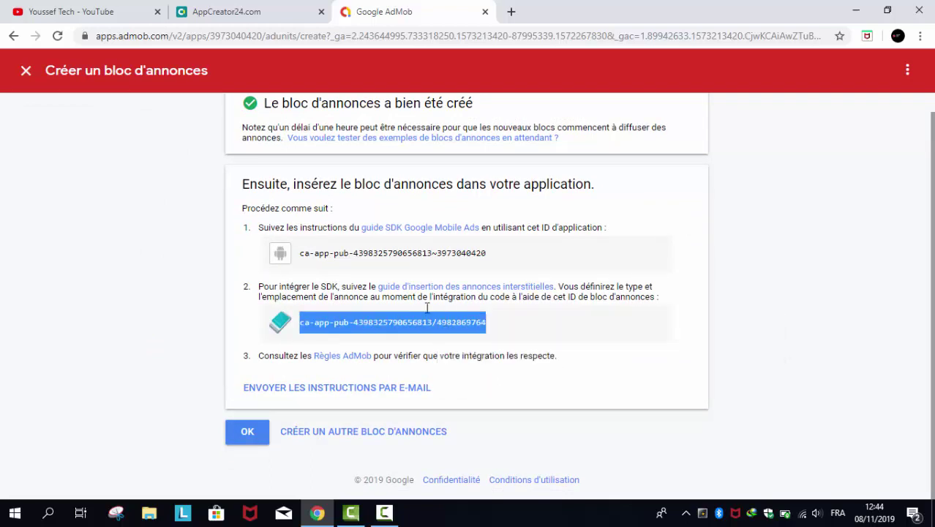
Step: Paste the interstitial ID into AppCreator24's INTERSTITIAL Admob Ad unit ID field
{"action": "left_click", "coordinate": [220, 11]}
{"action": "right_click", "coordinate": [281, 289]}
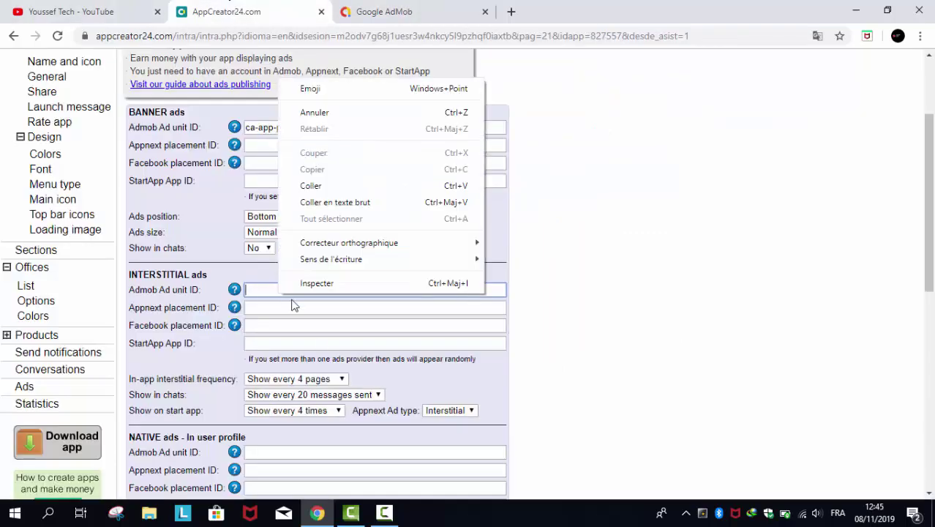
{"action": "left_click", "coordinate": [322, 186]}
{"action": "scroll", "coordinate": [139, 323], "scroll_direction": "down", "scroll_amount": 3}
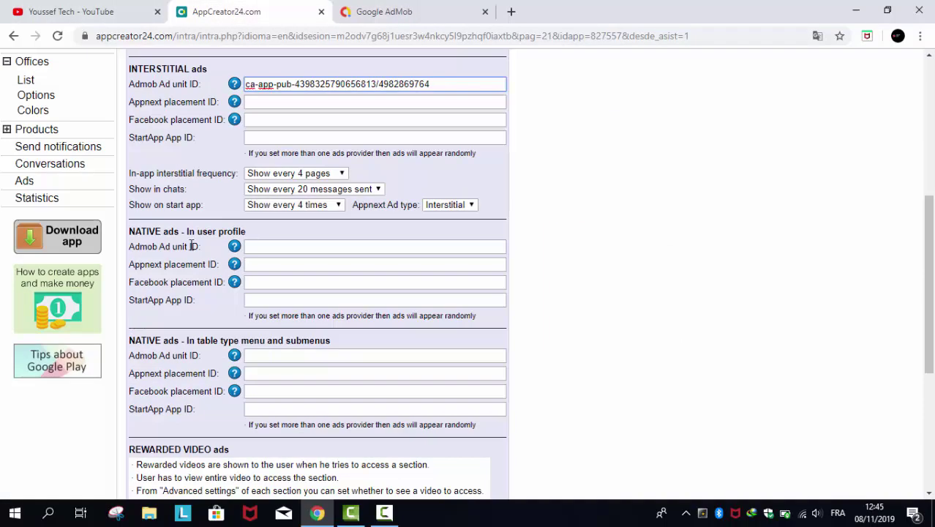
{"action": "left_click", "coordinate": [363, 245]}
Step: Create a native advanced ad unit named 'xx' and copy its ad unit ID
{"action": "left_click", "coordinate": [395, 11]}
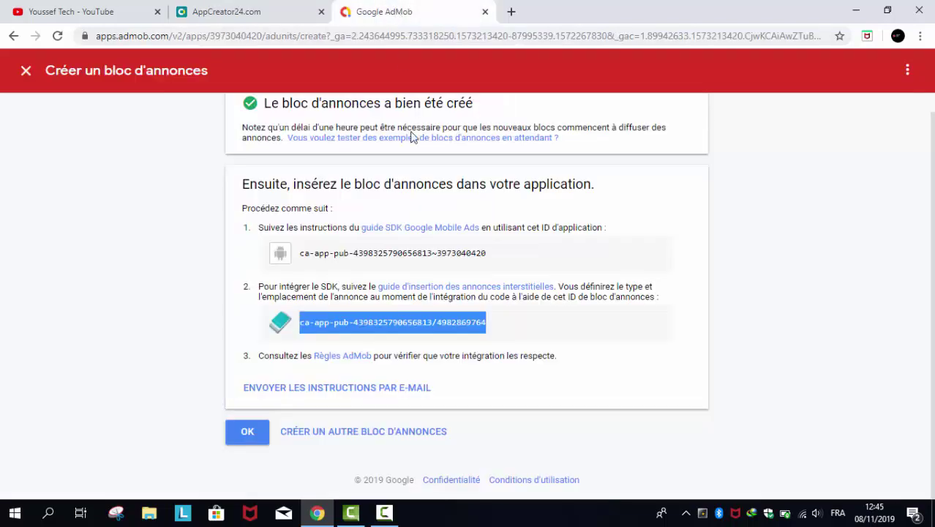
{"action": "left_click", "coordinate": [287, 431]}
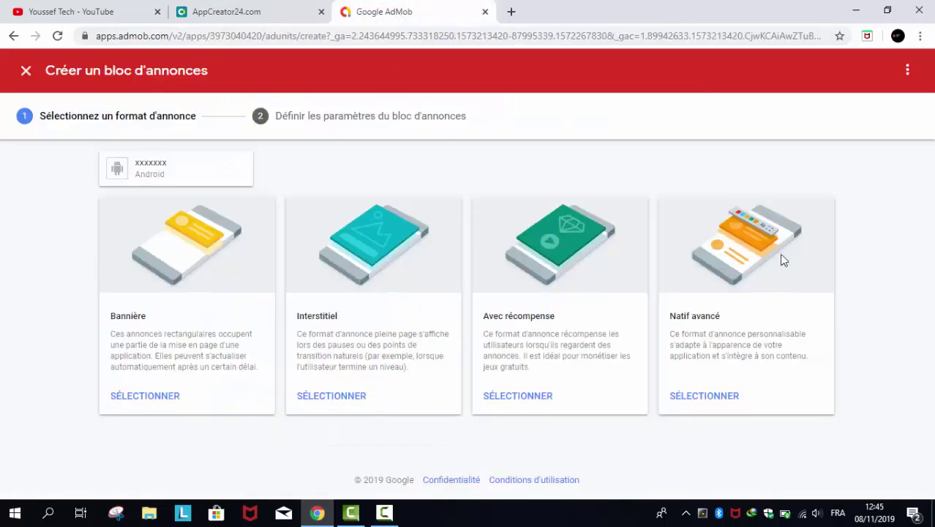
{"action": "left_click", "coordinate": [704, 395]}
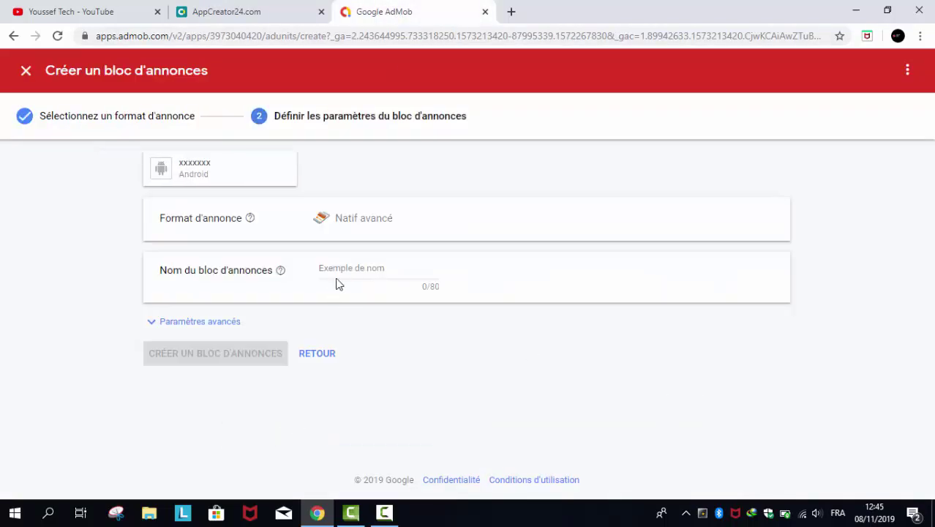
{"action": "left_click", "coordinate": [341, 270]}
{"action": "type", "text": "vv"}
{"action": "left_click", "coordinate": [247, 352]}
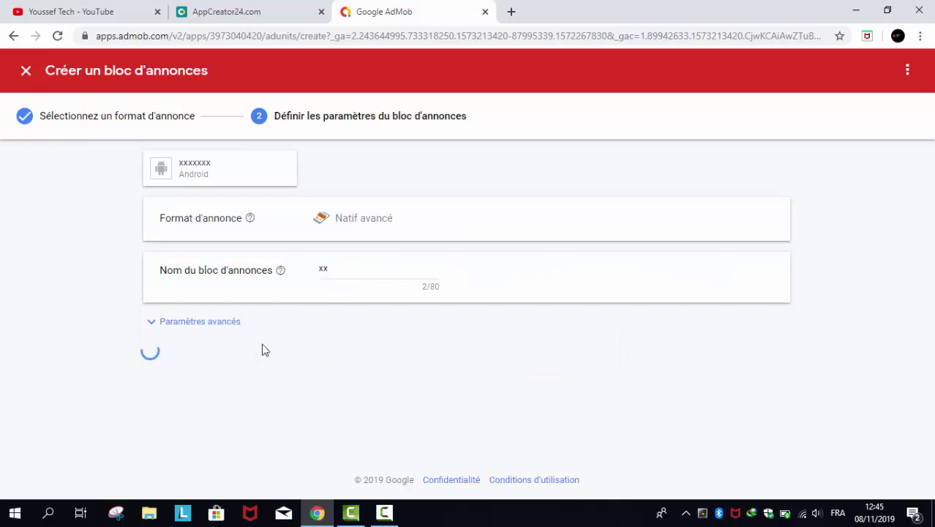
{"action": "scroll", "coordinate": [439, 351], "scroll_direction": "down", "scroll_amount": 1}
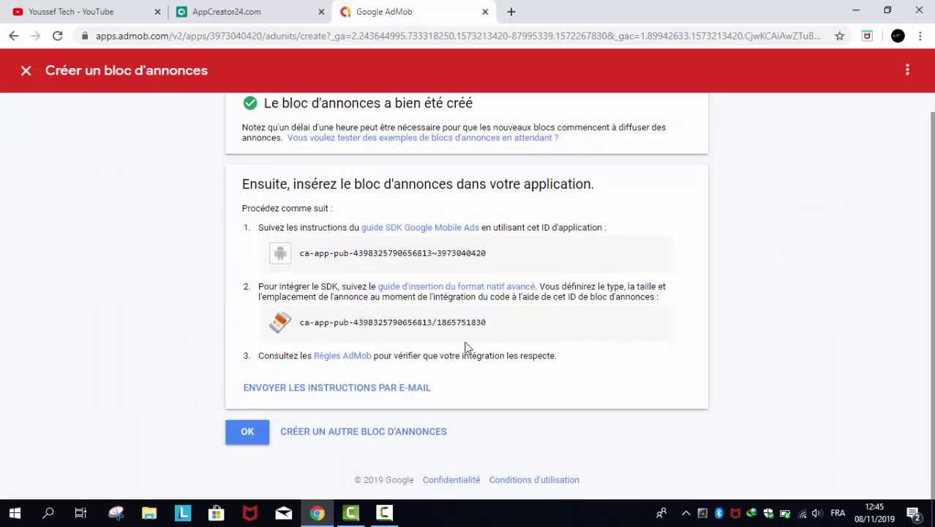
{"action": "left_click_drag", "start_coordinate": [496, 330], "coordinate": [322, 335]}
{"action": "right_click", "coordinate": [325, 327]}
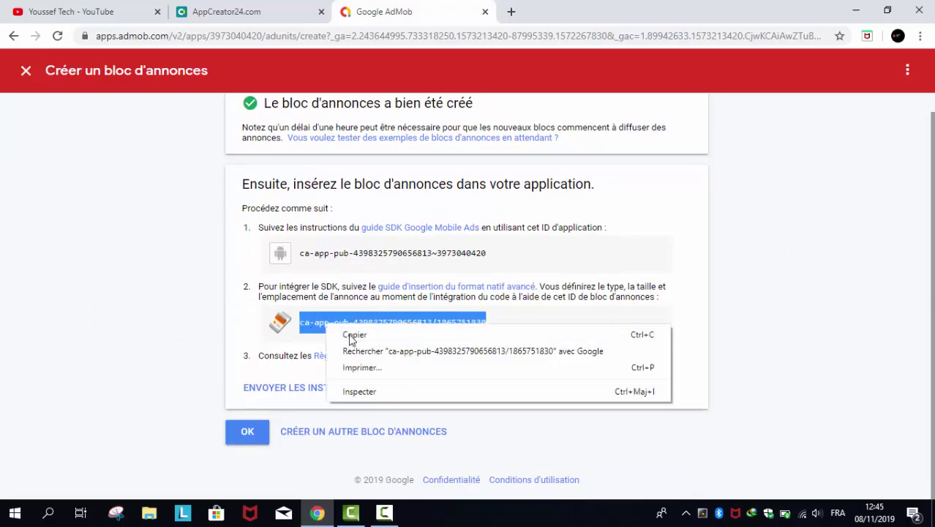
{"action": "left_click", "coordinate": [344, 335]}
Step: Paste the native ID into both NATIVE Admob Ad unit ID fields in AppCreator24
{"action": "left_click", "coordinate": [227, 12]}
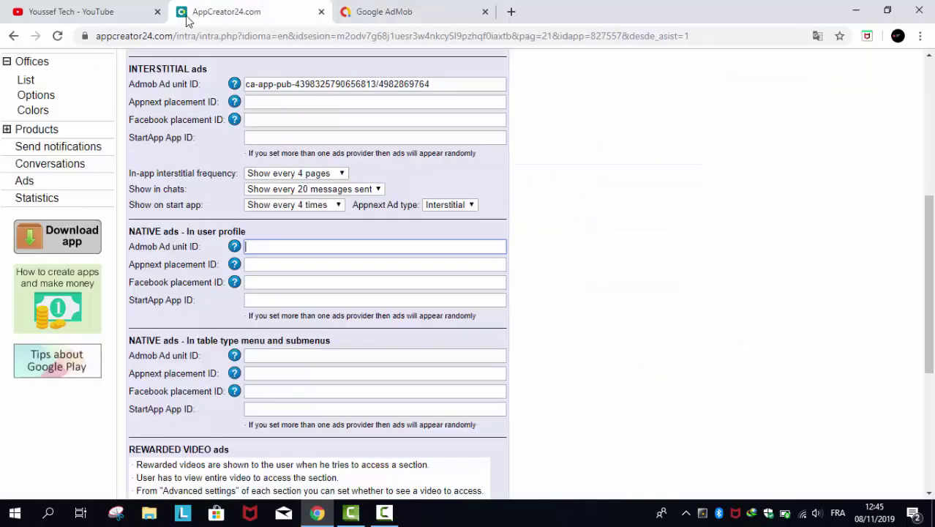
{"action": "right_click", "coordinate": [292, 246]}
{"action": "left_click", "coordinate": [326, 353]}
{"action": "scroll", "coordinate": [209, 265], "scroll_direction": "down", "scroll_amount": 1}
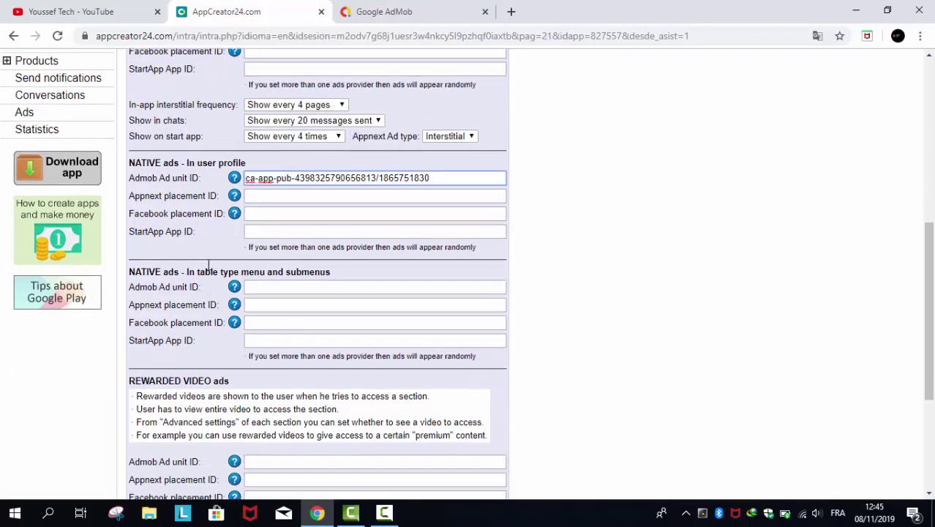
{"action": "left_click", "coordinate": [279, 287]}
{"action": "right_click", "coordinate": [280, 287]}
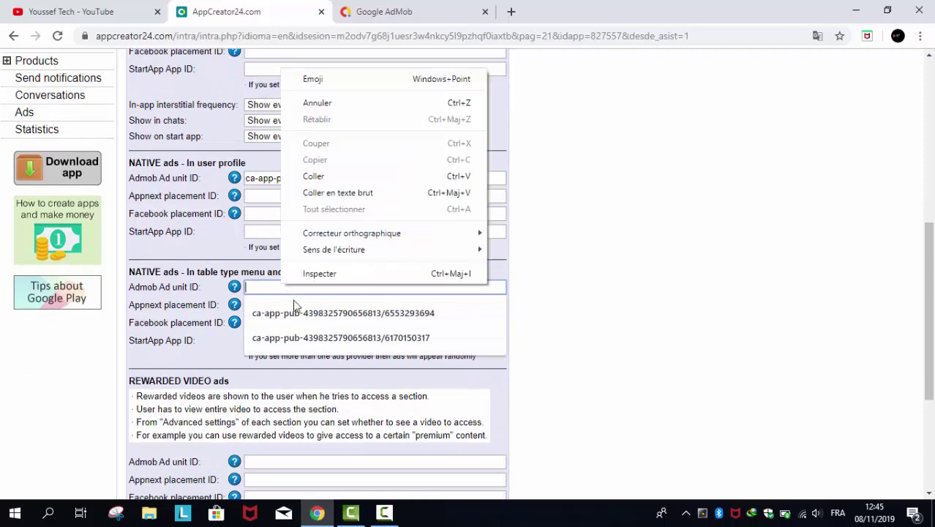
{"action": "left_click", "coordinate": [349, 190]}
{"action": "scroll", "coordinate": [350, 217], "scroll_direction": "down", "scroll_amount": 2}
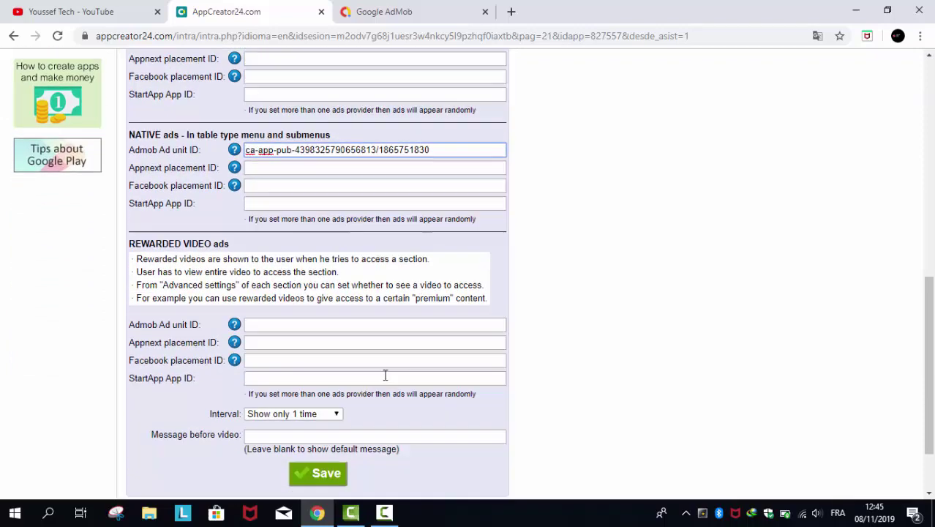
{"action": "left_click", "coordinate": [256, 322]}
Step: Create a rewarded ad unit named 'xx' and select its ad unit ID
{"action": "left_click", "coordinate": [439, 9]}
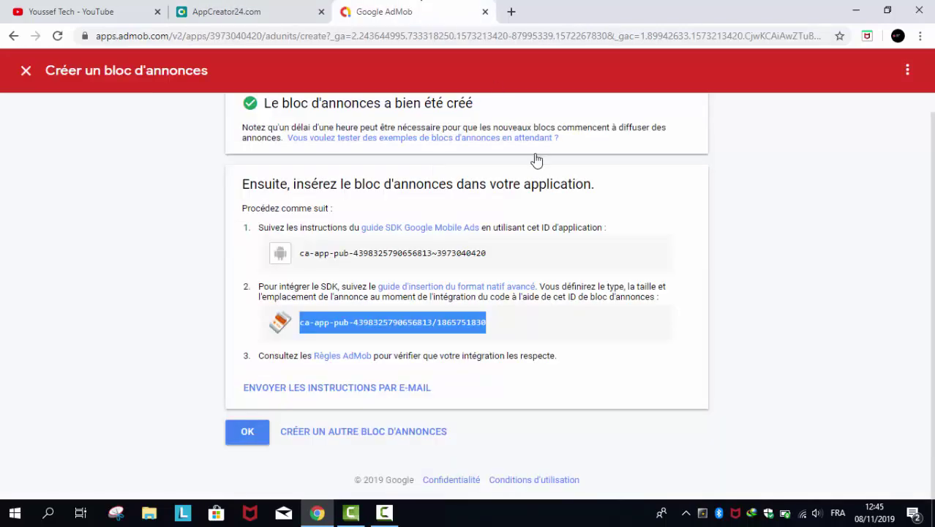
{"action": "left_click", "coordinate": [249, 438]}
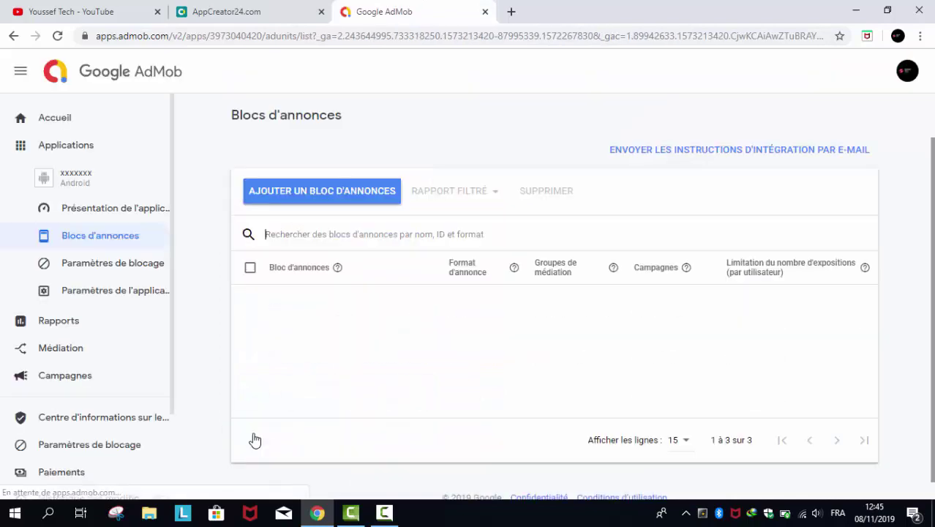
{"action": "left_click", "coordinate": [327, 196]}
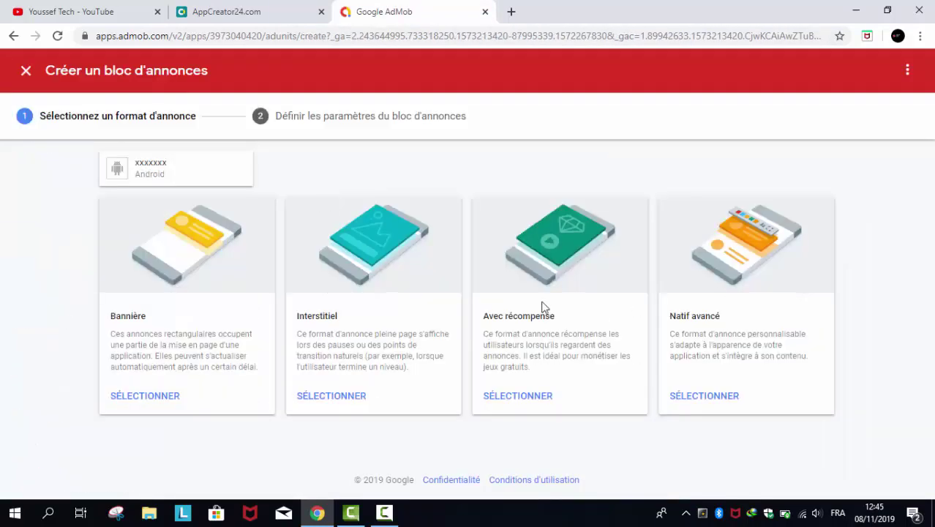
{"action": "left_click", "coordinate": [518, 396]}
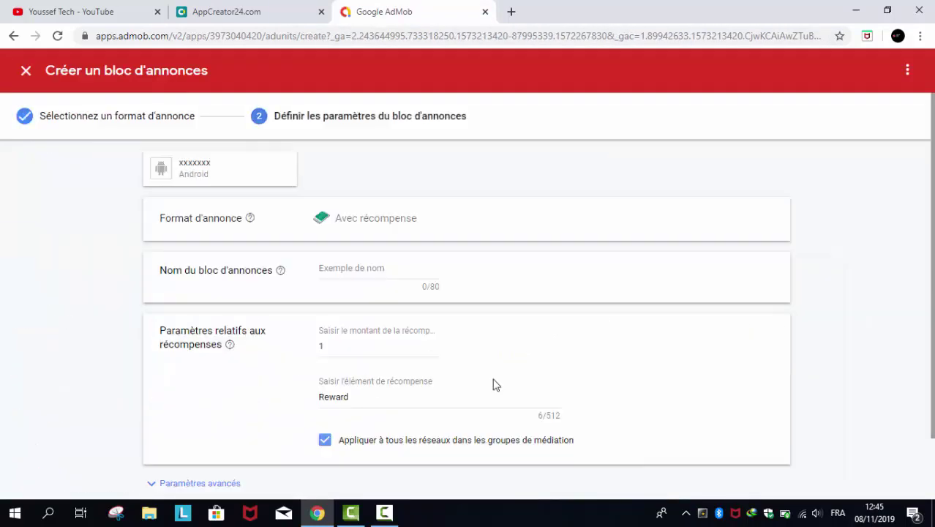
{"action": "left_click", "coordinate": [351, 266]}
{"action": "type", "text": "x"}
{"action": "type", "text": "x"}
{"action": "scroll", "coordinate": [335, 306], "scroll_direction": "down", "scroll_amount": 1}
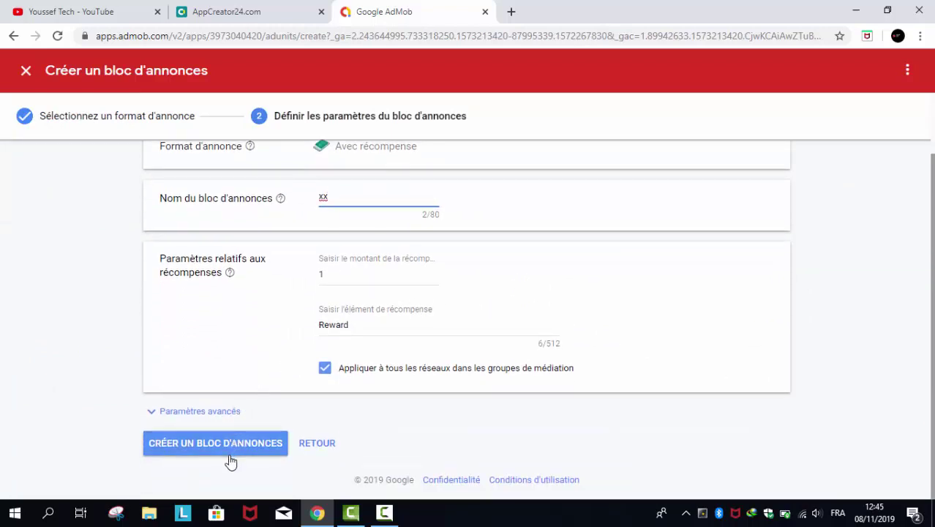
{"action": "left_click", "coordinate": [231, 453]}
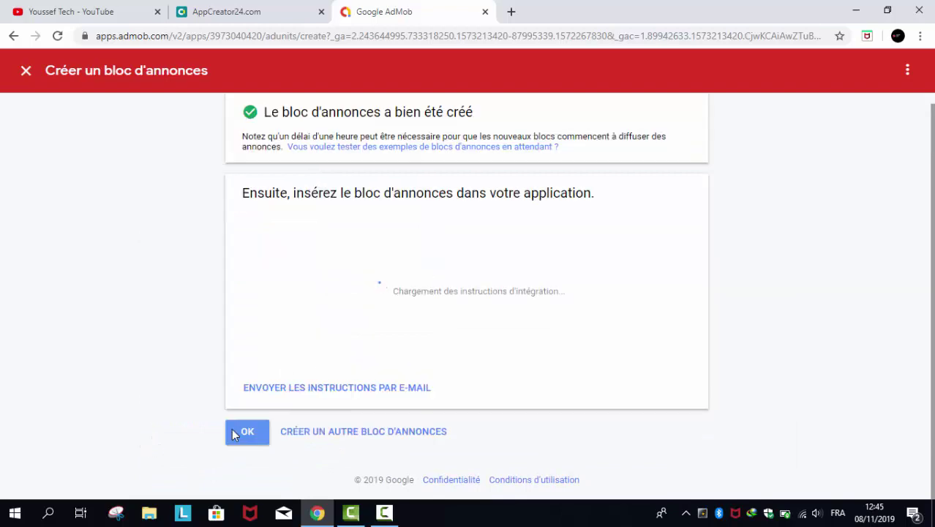
{"action": "left_click_drag", "start_coordinate": [495, 328], "coordinate": [318, 339]}
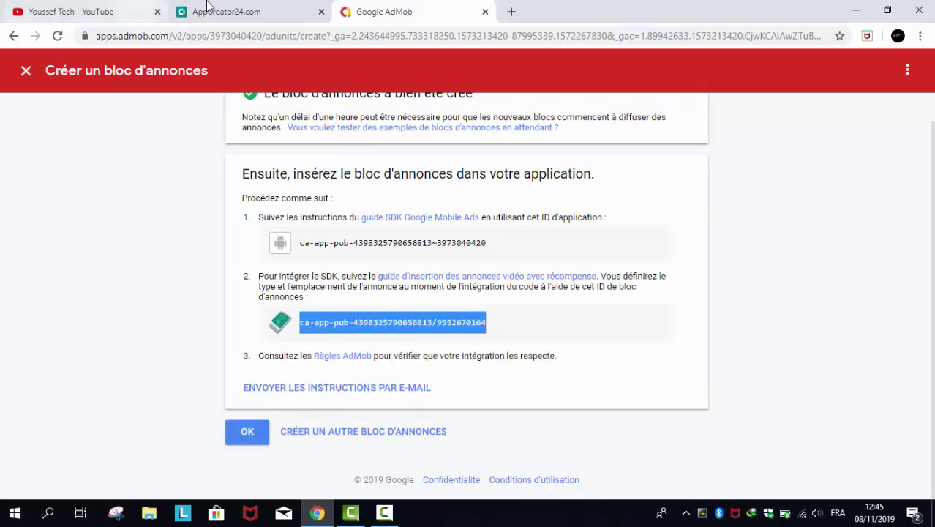
Step: Paste the rewarded ID into the REWARDED VIDEO Admob field and save the ad settings
{"action": "left_click", "coordinate": [227, 12]}
{"action": "right_click", "coordinate": [306, 327]}
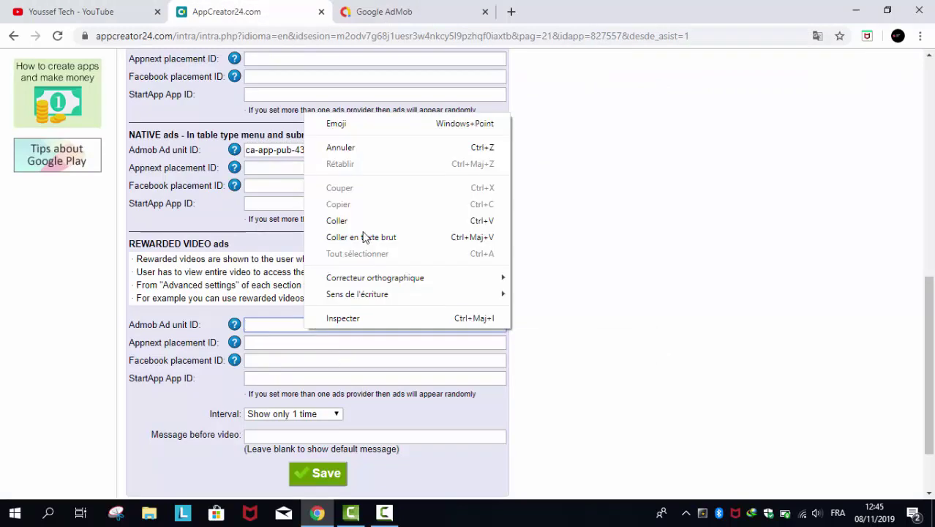
{"action": "left_click", "coordinate": [360, 220]}
{"action": "scroll", "coordinate": [293, 351], "scroll_direction": "down", "scroll_amount": 3}
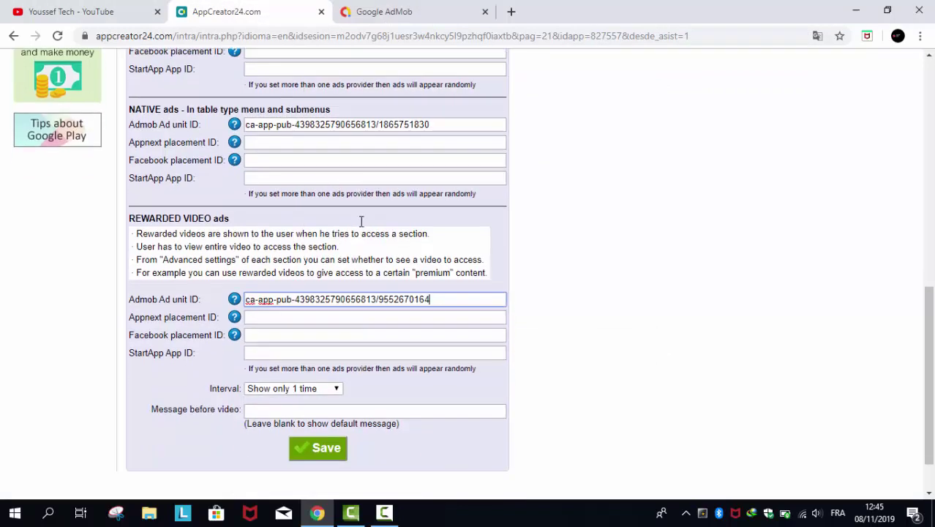
{"action": "left_click", "coordinate": [323, 393]}
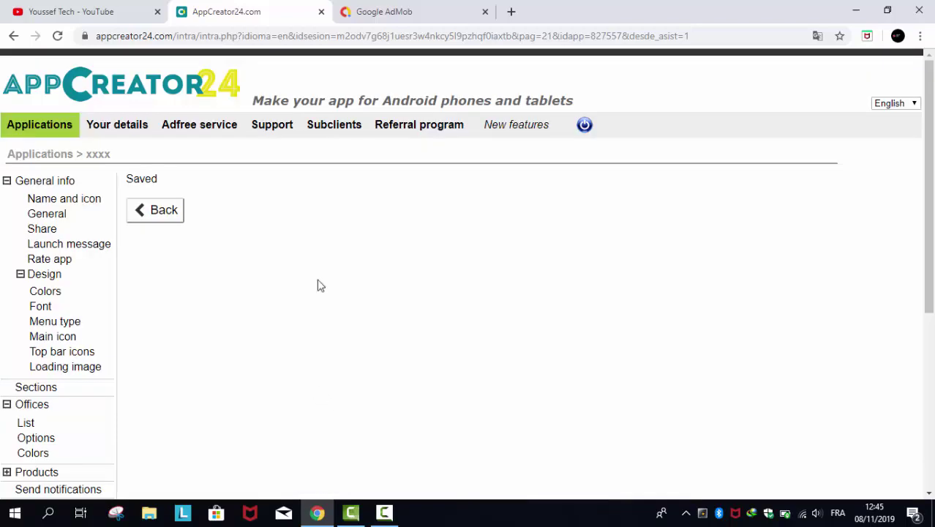
Step: Dismiss the AdMob confirmation to list the banner, interstitial, native and rewarded ad units
{"action": "scroll", "coordinate": [314, 279], "scroll_direction": "down", "scroll_amount": 5}
{"action": "scroll", "coordinate": [312, 274], "scroll_direction": "up", "scroll_amount": 1}
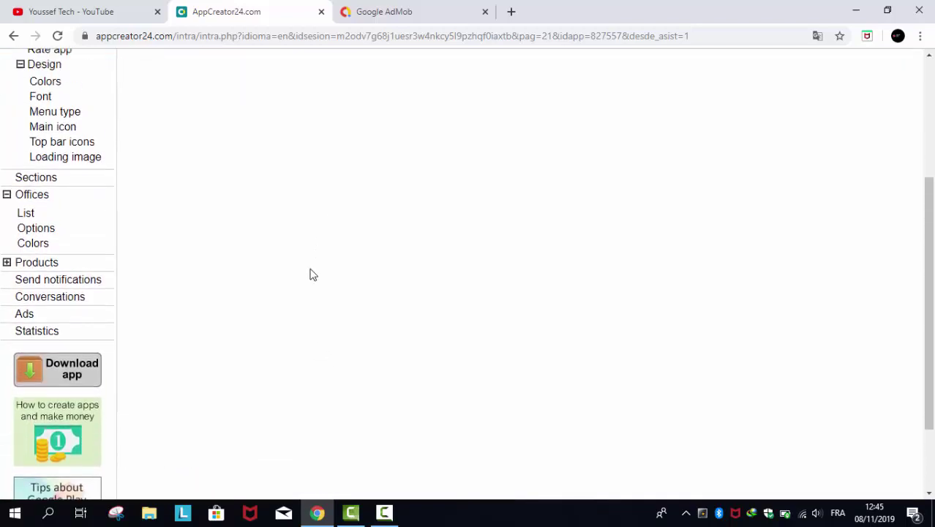
{"action": "scroll", "coordinate": [312, 274], "scroll_direction": "up", "scroll_amount": 3}
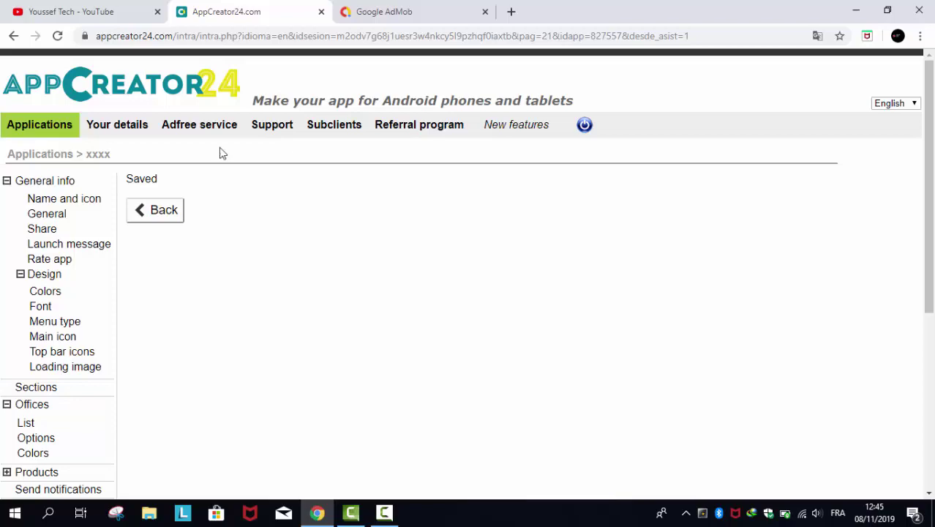
{"action": "left_click", "coordinate": [383, 7]}
{"action": "scroll", "coordinate": [425, 303], "scroll_direction": "up", "scroll_amount": 1}
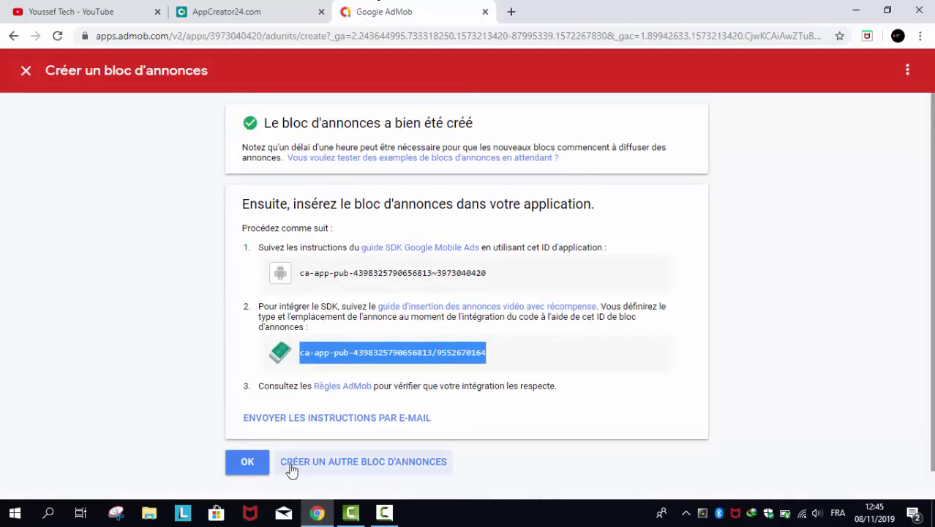
{"action": "left_click", "coordinate": [241, 462]}
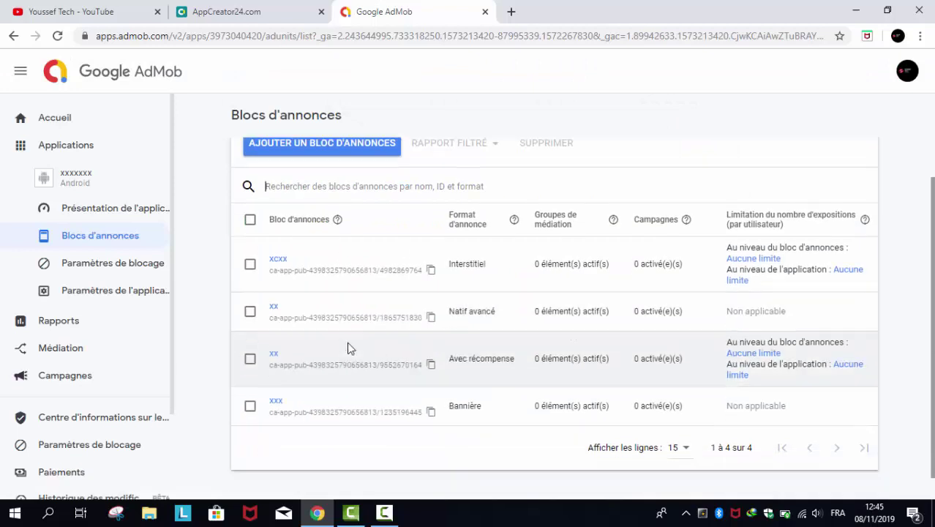
{"action": "scroll", "coordinate": [347, 352], "scroll_direction": "down", "scroll_amount": 1}
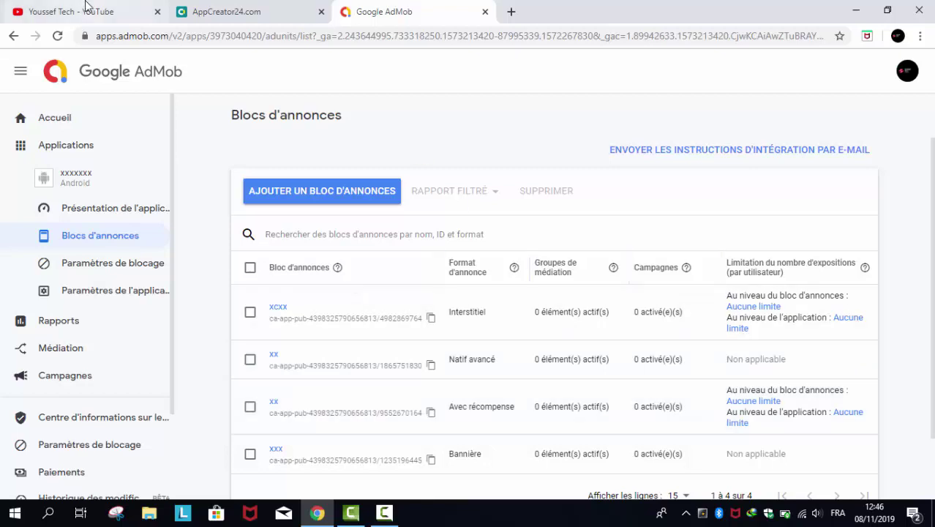
Step: Go back to AppCreator24's saved ads settings page and scroll through it
{"action": "left_click", "coordinate": [267, 9]}
{"action": "scroll", "coordinate": [119, 245], "scroll_direction": "down", "scroll_amount": 3}
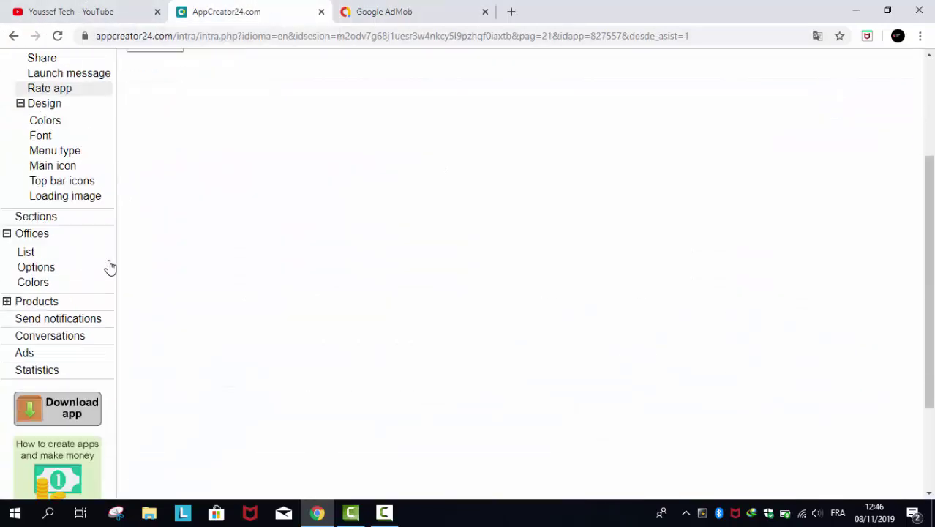
{"action": "scroll", "coordinate": [109, 265], "scroll_direction": "down", "scroll_amount": 2}
{"action": "scroll", "coordinate": [117, 335], "scroll_direction": "up", "scroll_amount": 5}
{"action": "scroll", "coordinate": [23, 335], "scroll_direction": "down", "scroll_amount": 5}
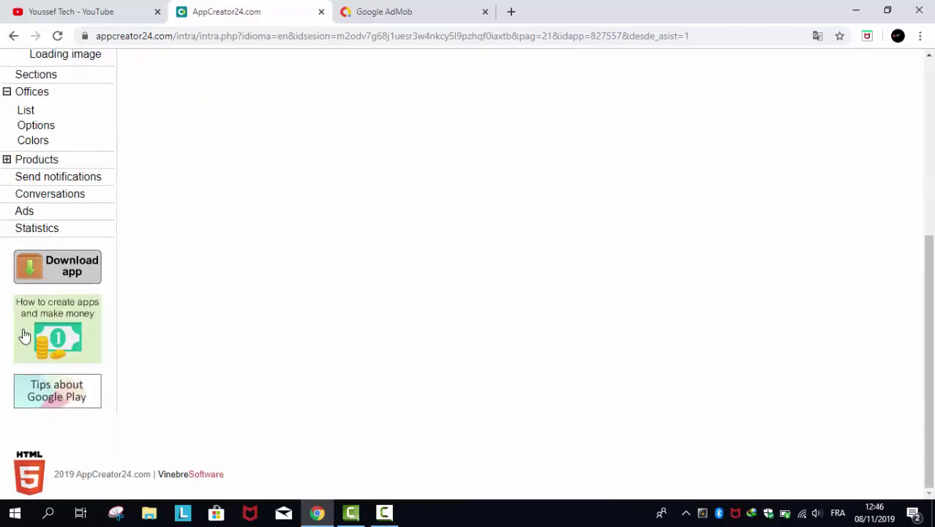
Step: Open the Download application page for app xxxx with its Download button and QR code
{"action": "left_click", "coordinate": [59, 270]}
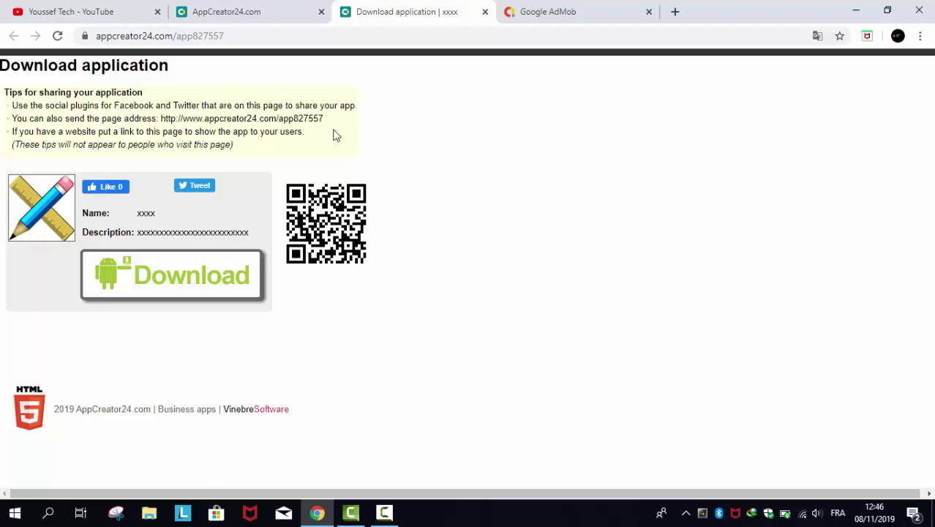
Step: Switch over to the YouTube channel page
{"action": "left_click", "coordinate": [103, 8]}
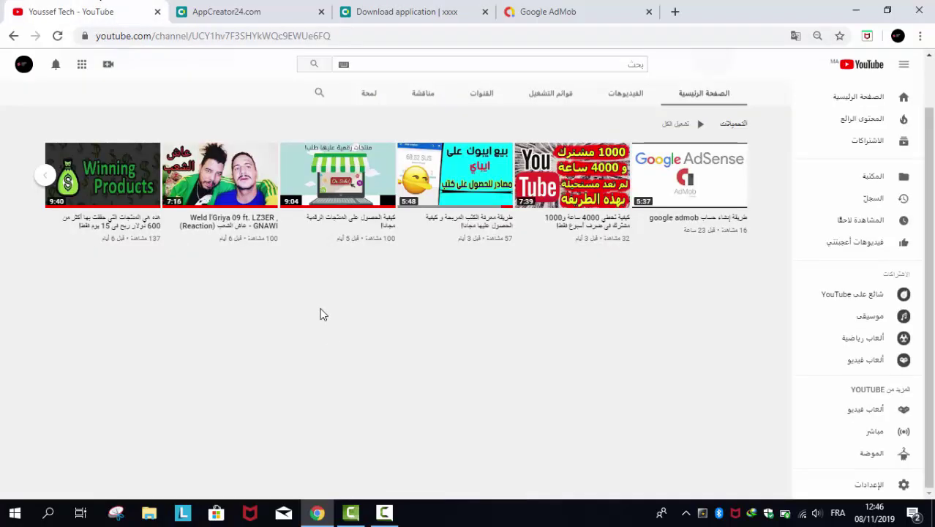
{"action": "scroll", "coordinate": [404, 395], "scroll_direction": "up", "scroll_amount": 1}
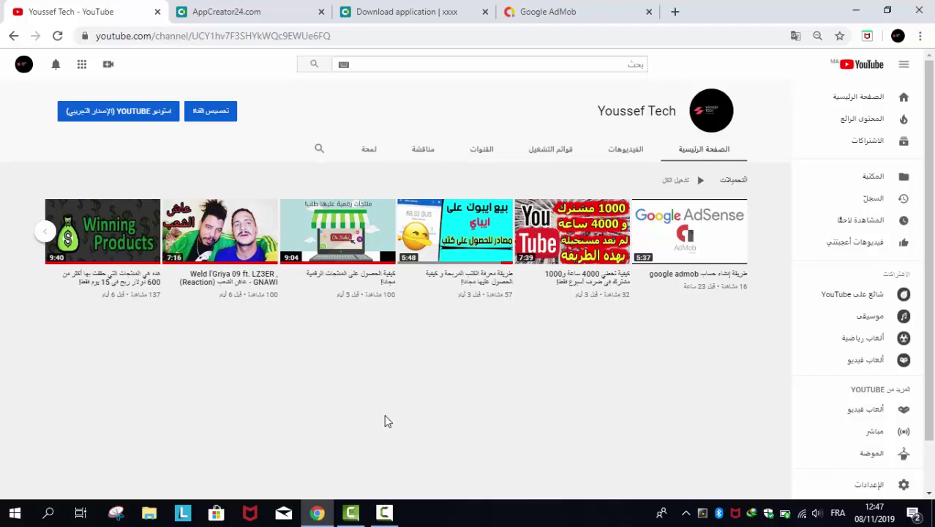
{"action": "left_click", "coordinate": [383, 513]}
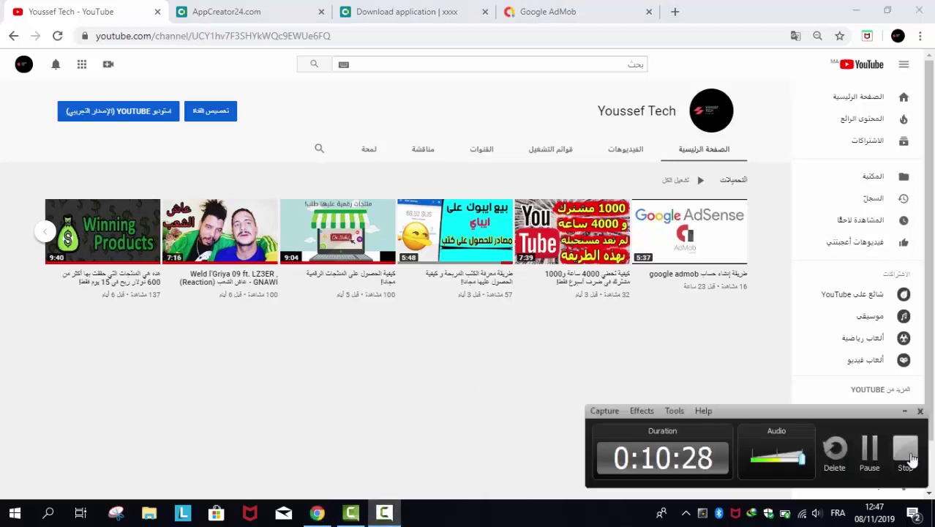